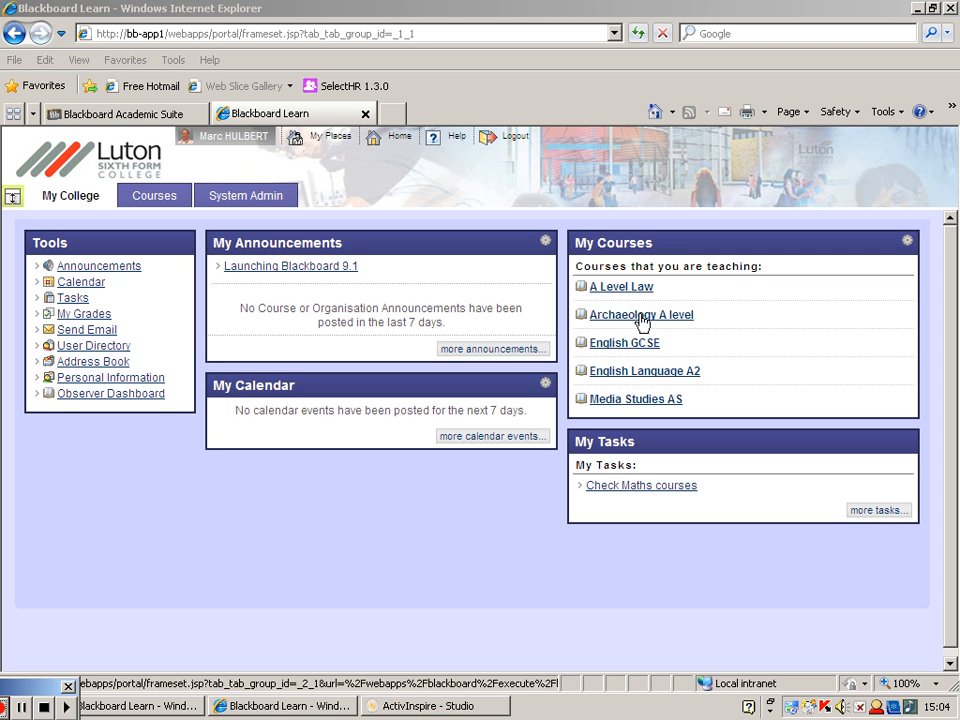
- Open the Archaeology A level course and switch Edit Mode off and back on to compare the two views
{"action": "left_click", "coordinate": [676, 322]}
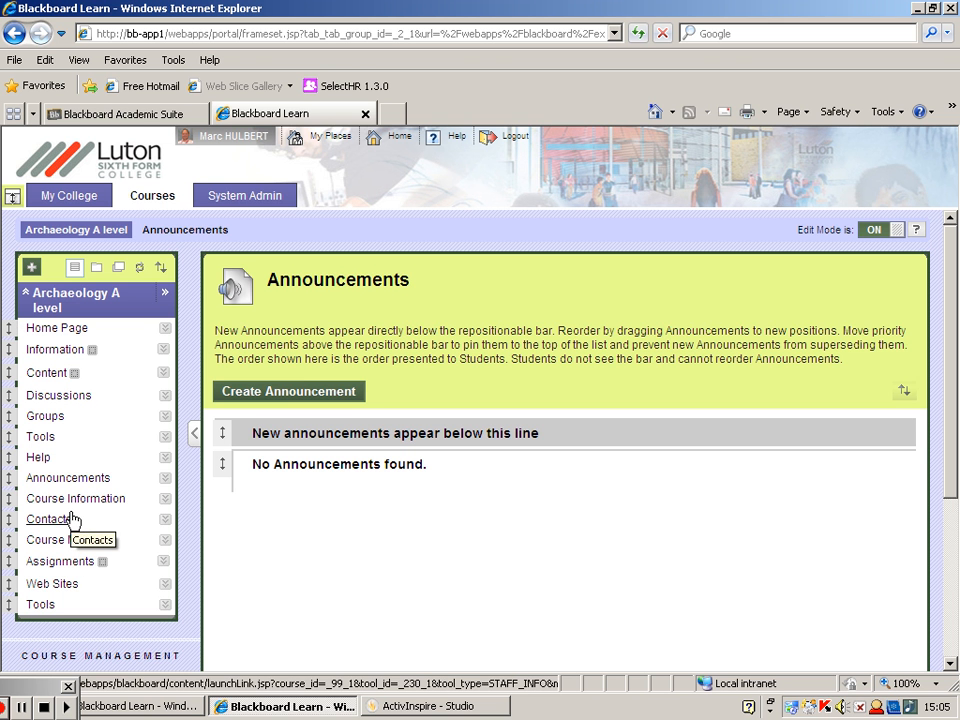
{"action": "left_click", "coordinate": [897, 236]}
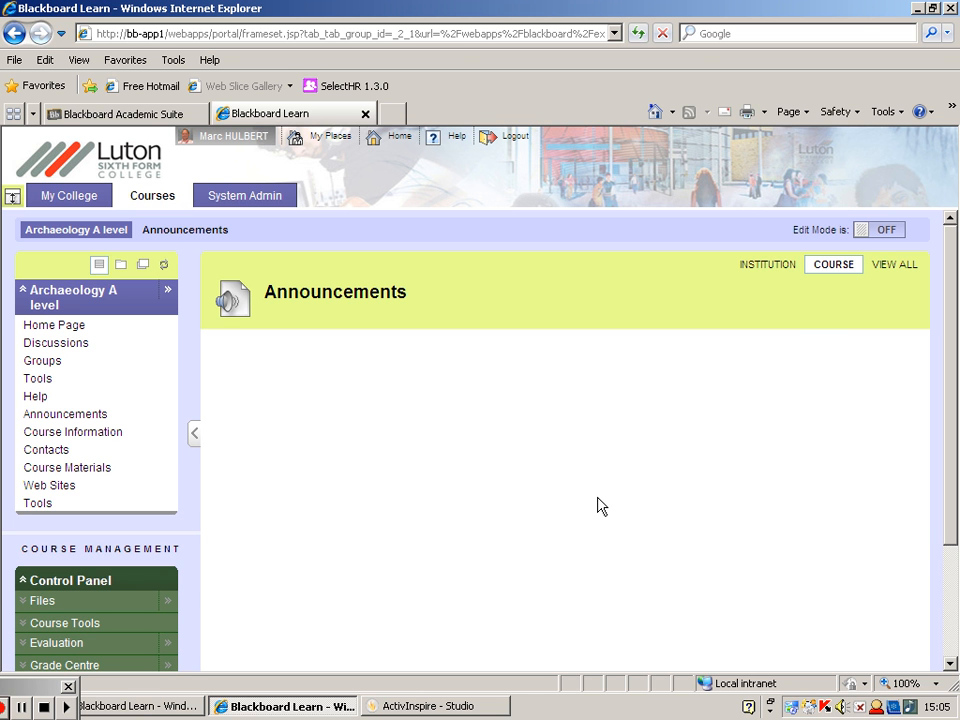
{"action": "left_click", "coordinate": [883, 235]}
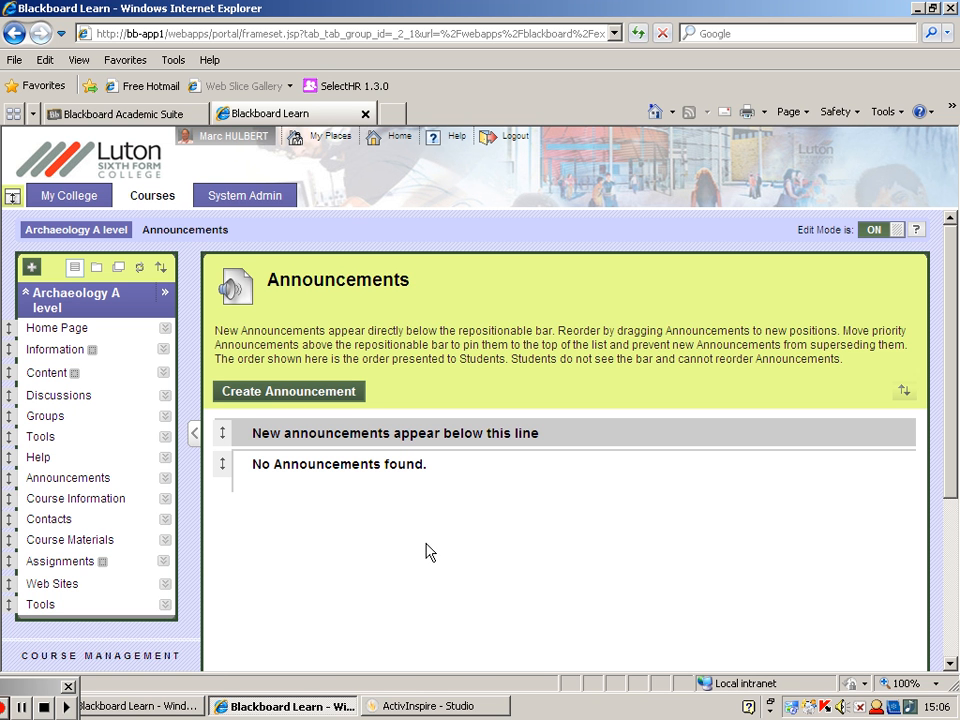
- Look over the modules on the course's Home Page, check the full announcements list and return to the Home Page
{"action": "left_click", "coordinate": [76, 333]}
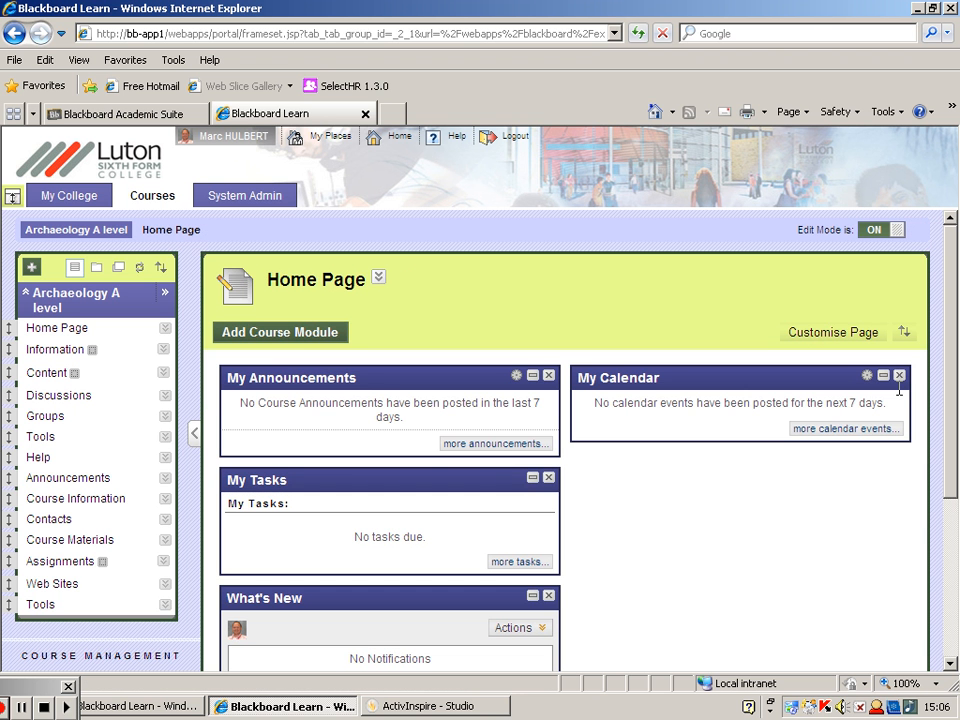
{"action": "scroll", "coordinate": [716, 282], "scroll_direction": "down", "scroll_amount": 2}
{"action": "scroll", "coordinate": [958, 415], "scroll_direction": "down", "scroll_amount": 1}
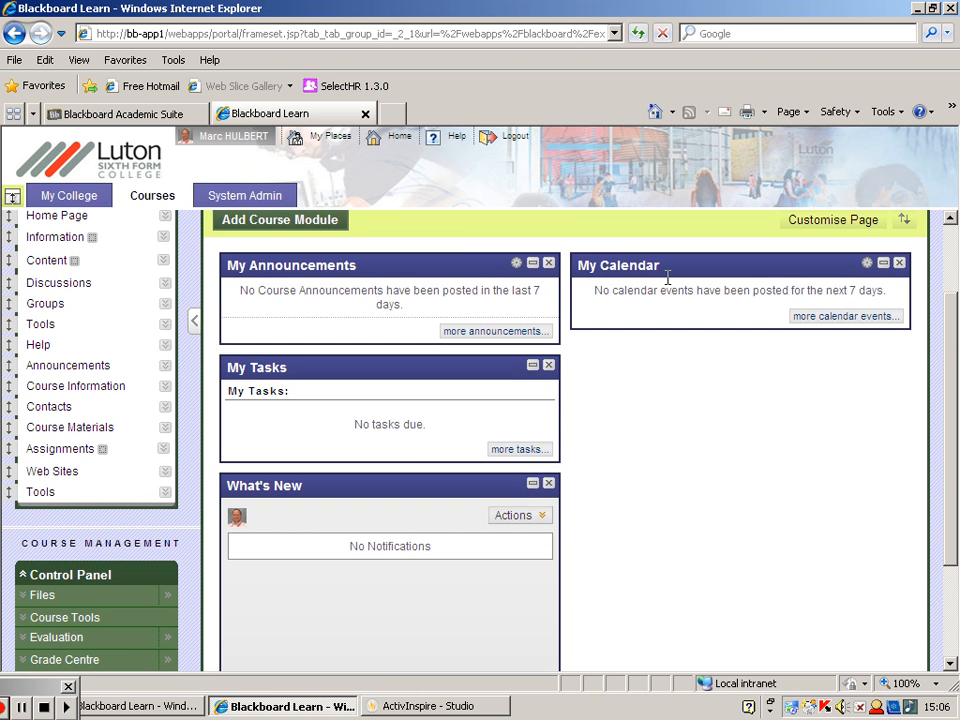
{"action": "scroll", "coordinate": [955, 413], "scroll_direction": "up", "scroll_amount": 3}
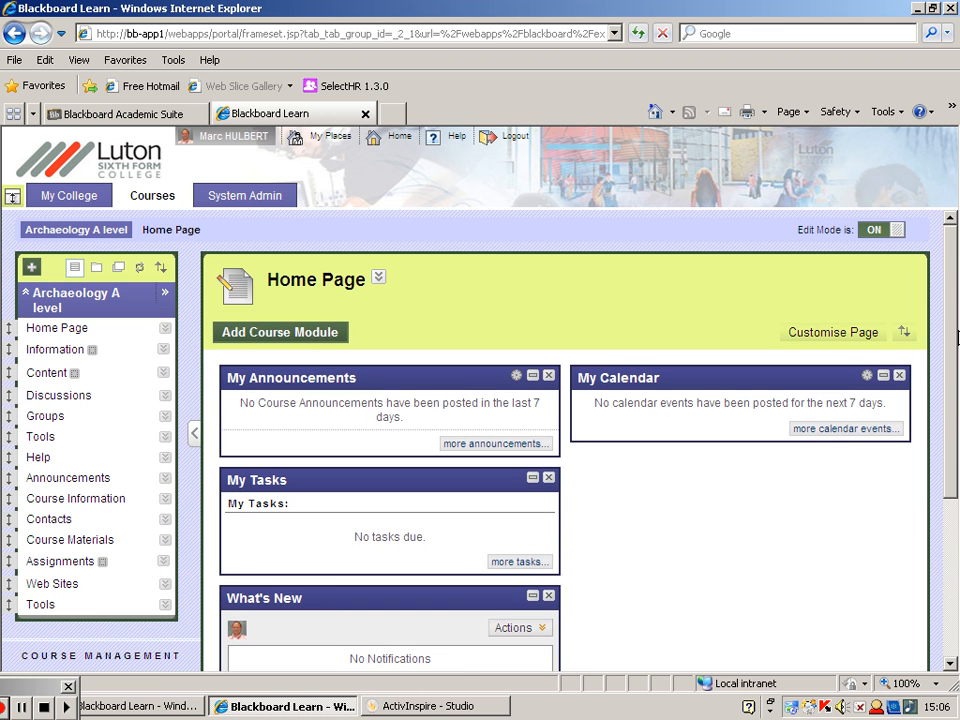
{"action": "mouse_move", "coordinate": [399, 381]}
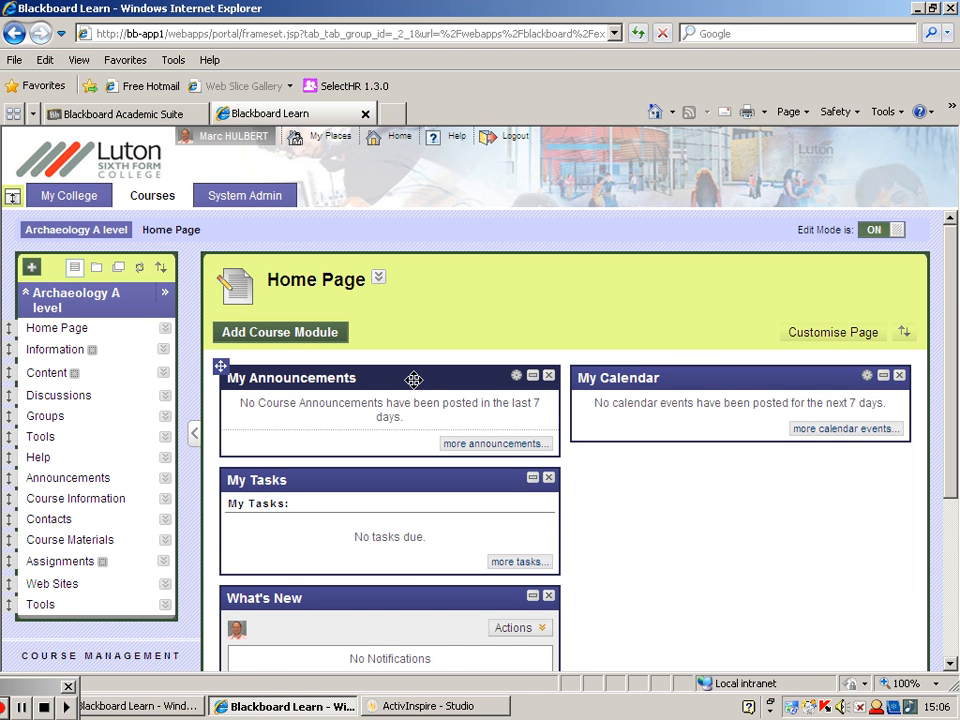
{"action": "left_click", "coordinate": [483, 446]}
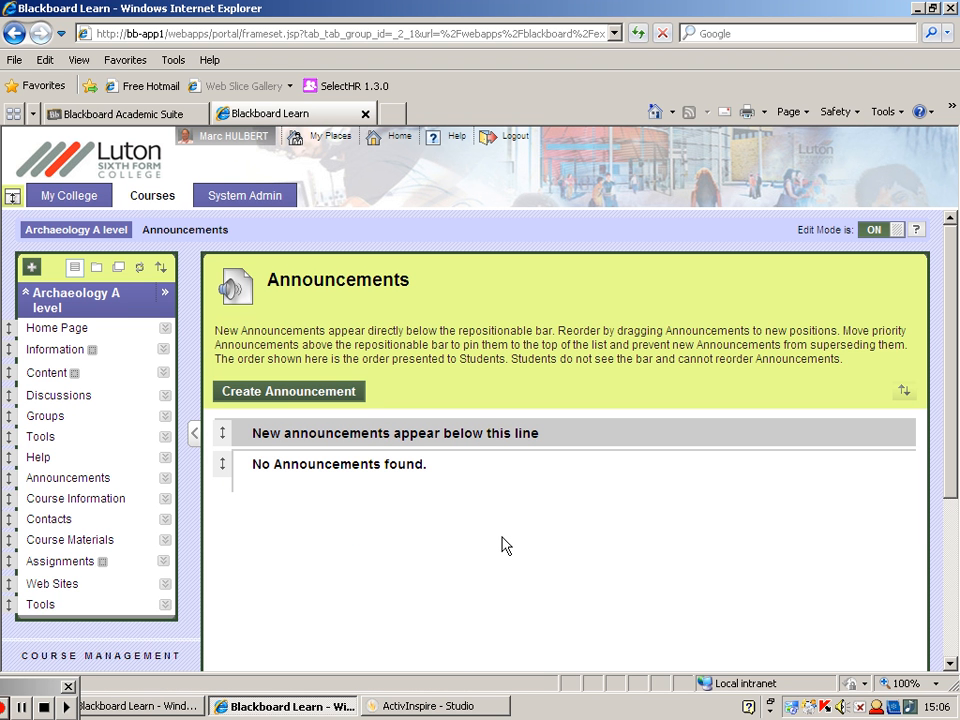
{"action": "left_click", "coordinate": [70, 329]}
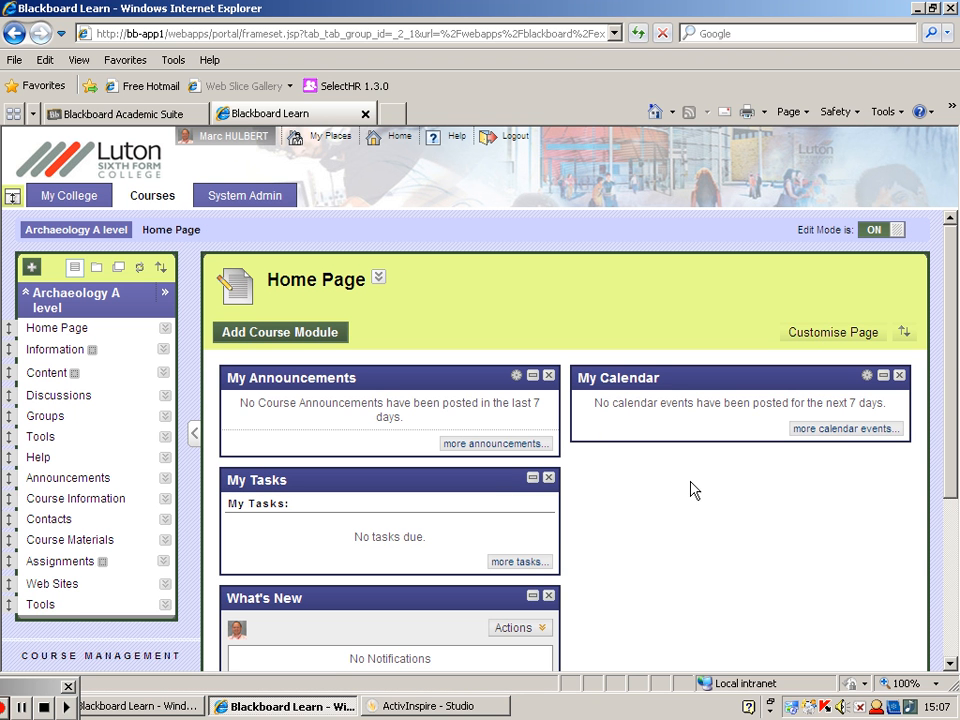
- Set the course entry point to Home Page in the course's Style customisation settings and submit the change
{"action": "scroll", "coordinate": [955, 320], "scroll_direction": "down", "scroll_amount": 3}
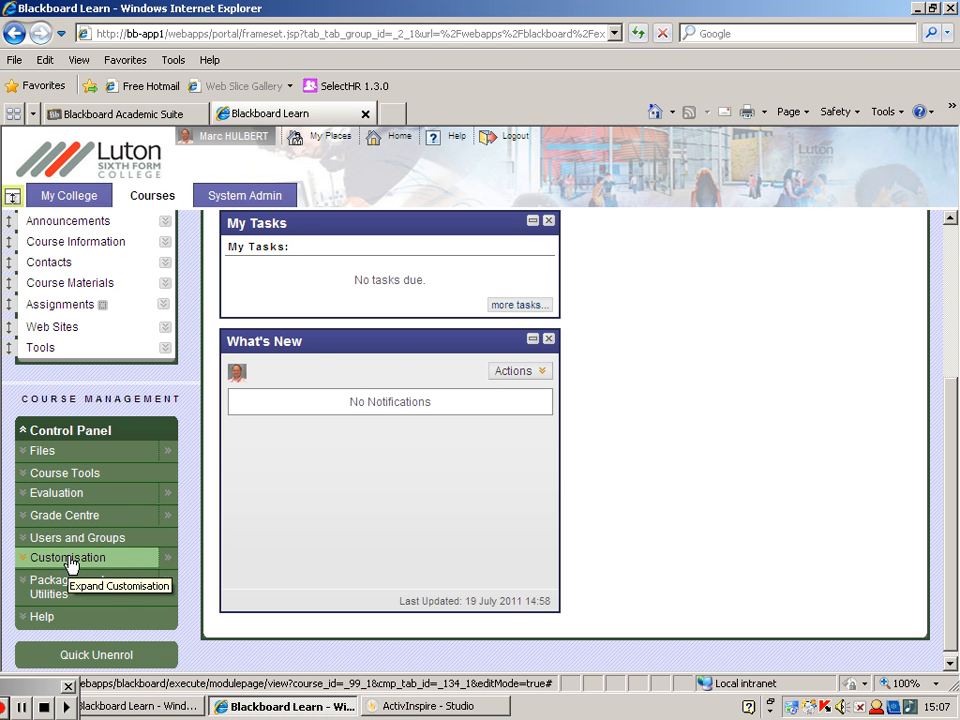
{"action": "left_click", "coordinate": [169, 565]}
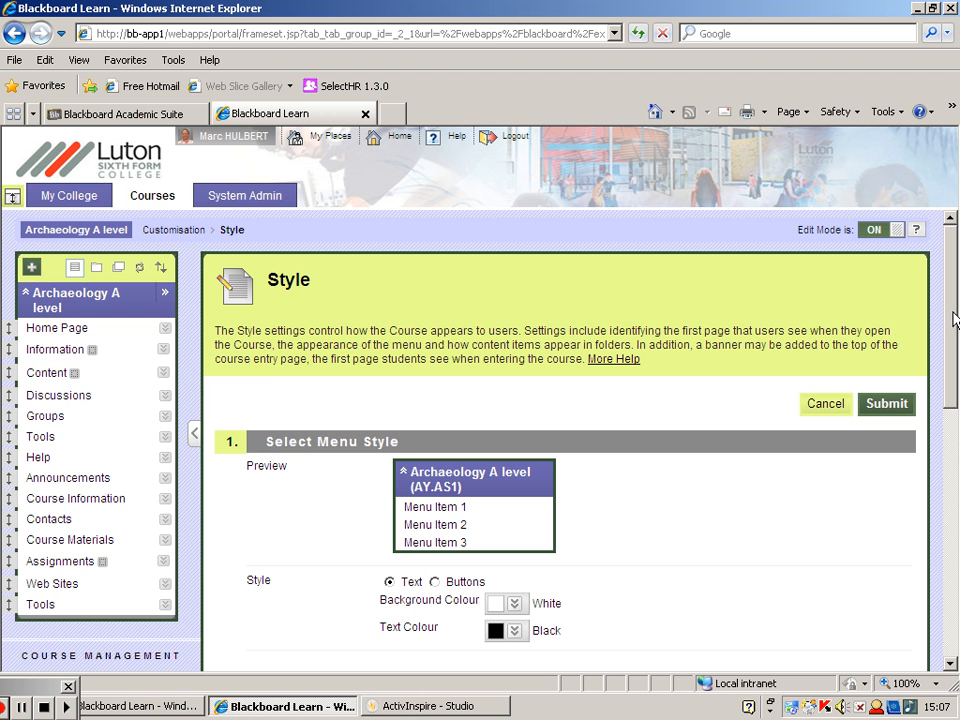
{"action": "left_click_drag", "start_coordinate": [955, 320], "coordinate": [957, 549]}
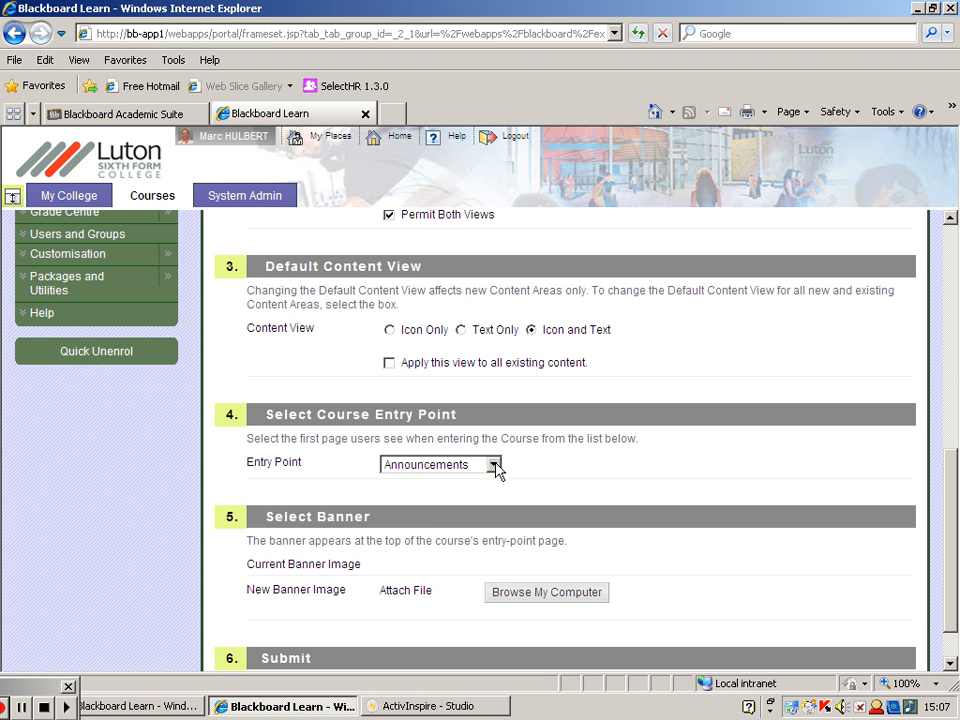
{"action": "left_click", "coordinate": [494, 465]}
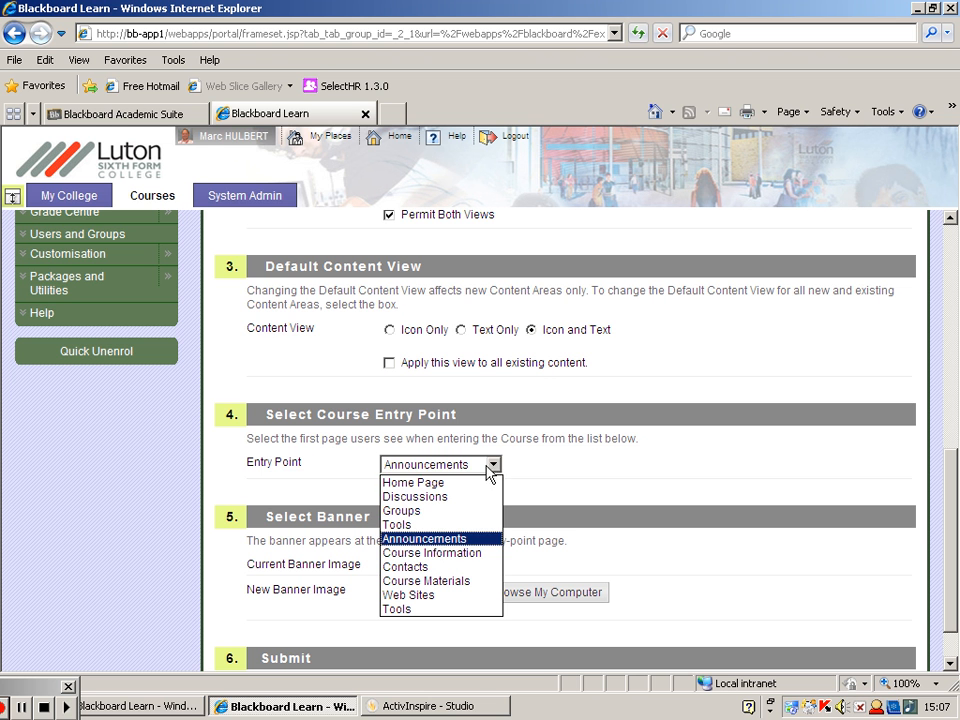
{"action": "left_click", "coordinate": [427, 487]}
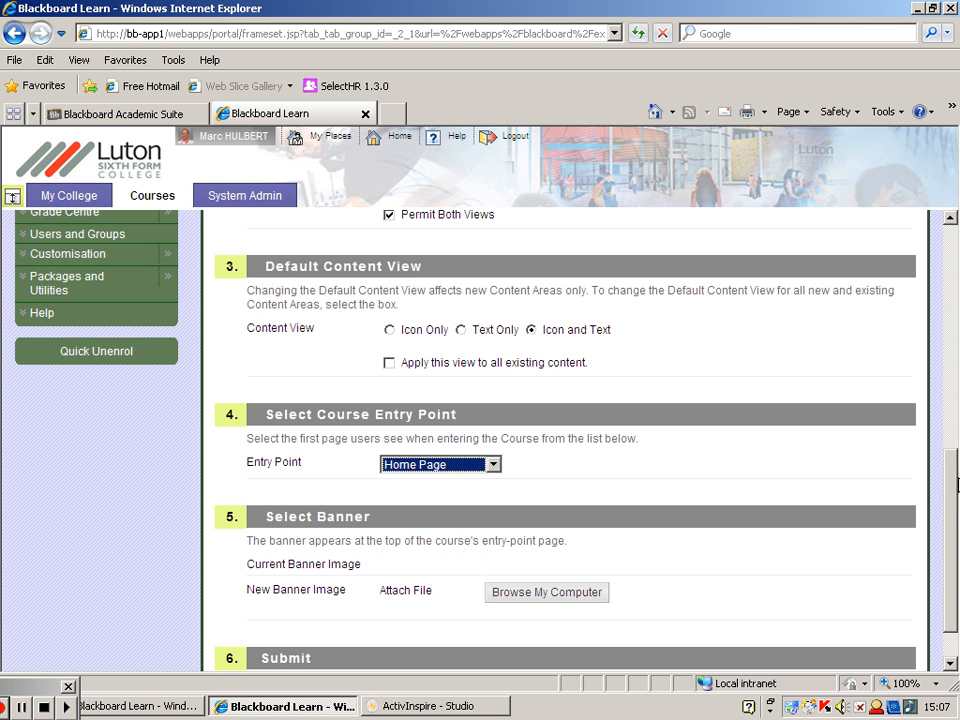
{"action": "scroll", "coordinate": [955, 484], "scroll_direction": "down", "scroll_amount": 1}
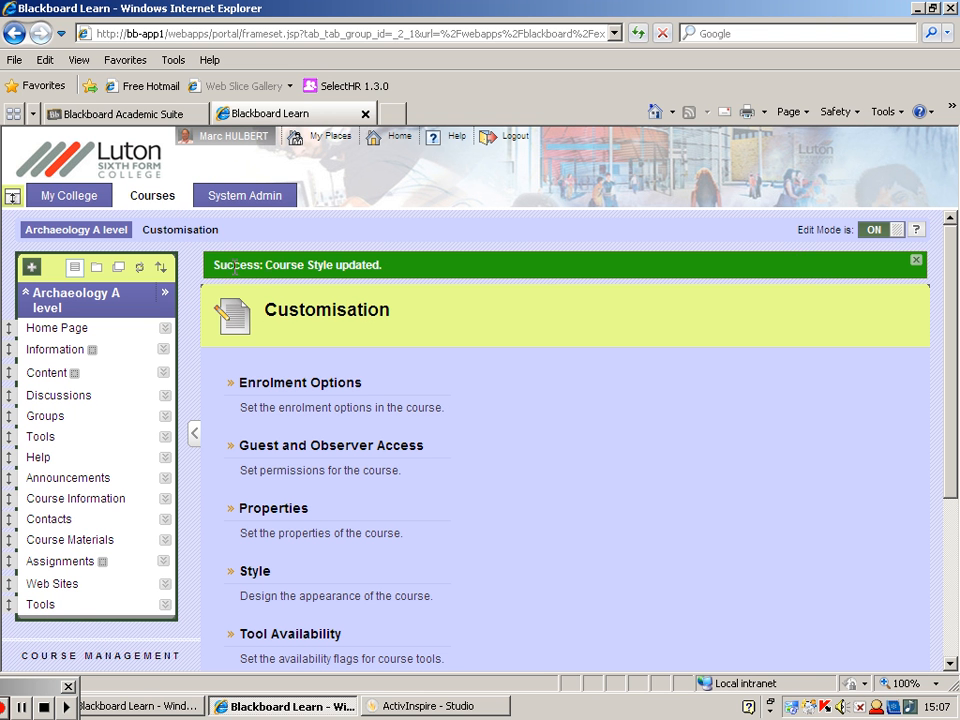
{"action": "left_click", "coordinate": [440, 267]}
- Reopen the Archaeology A level course from My College and move the What's New module beneath My Calendar
{"action": "left_click", "coordinate": [79, 198]}
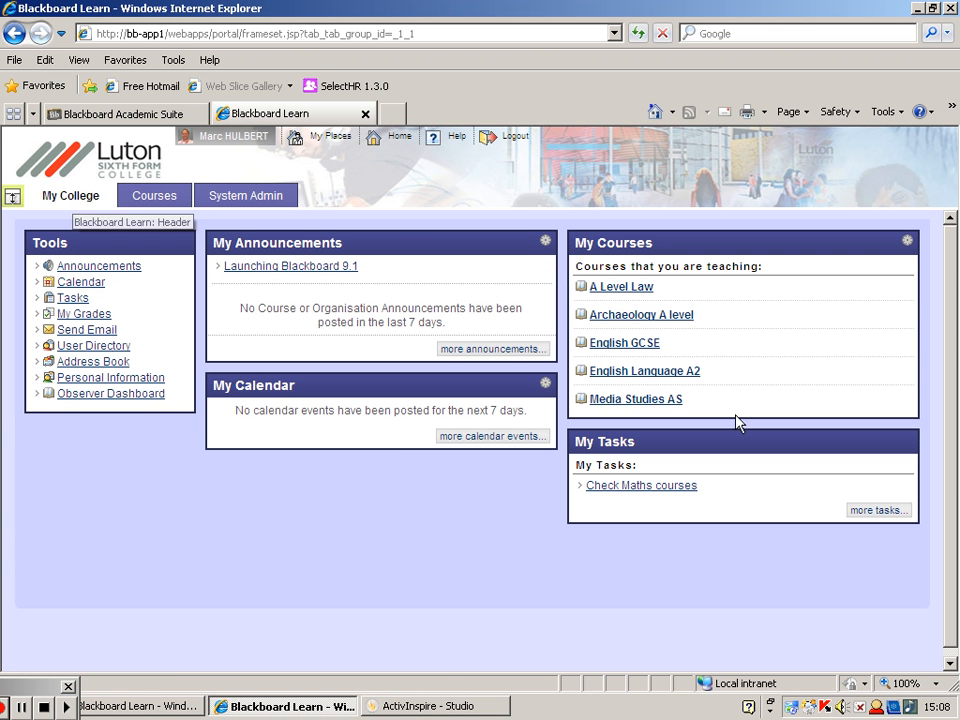
{"action": "left_click", "coordinate": [685, 326]}
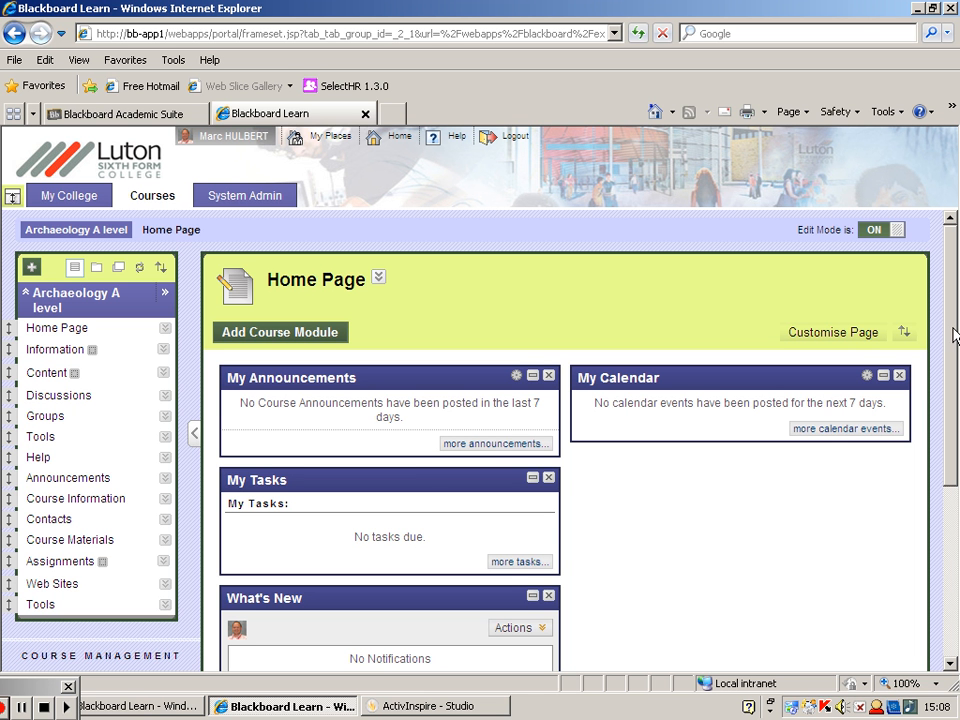
{"action": "scroll", "coordinate": [955, 335], "scroll_direction": "down", "scroll_amount": 2}
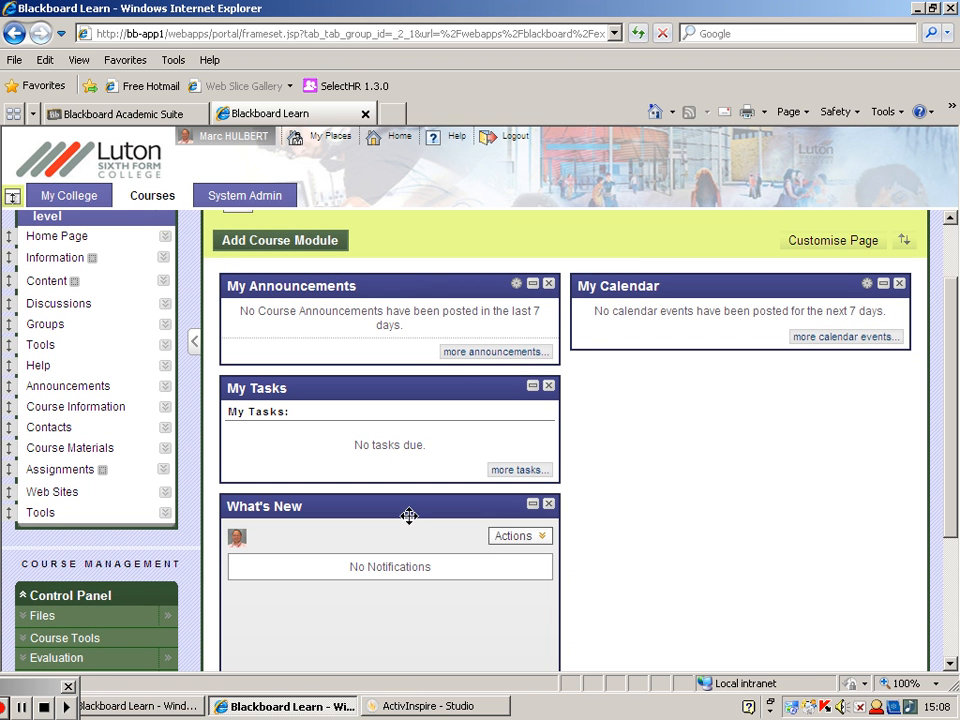
{"action": "left_click_drag", "start_coordinate": [365, 508], "coordinate": [709, 396]}
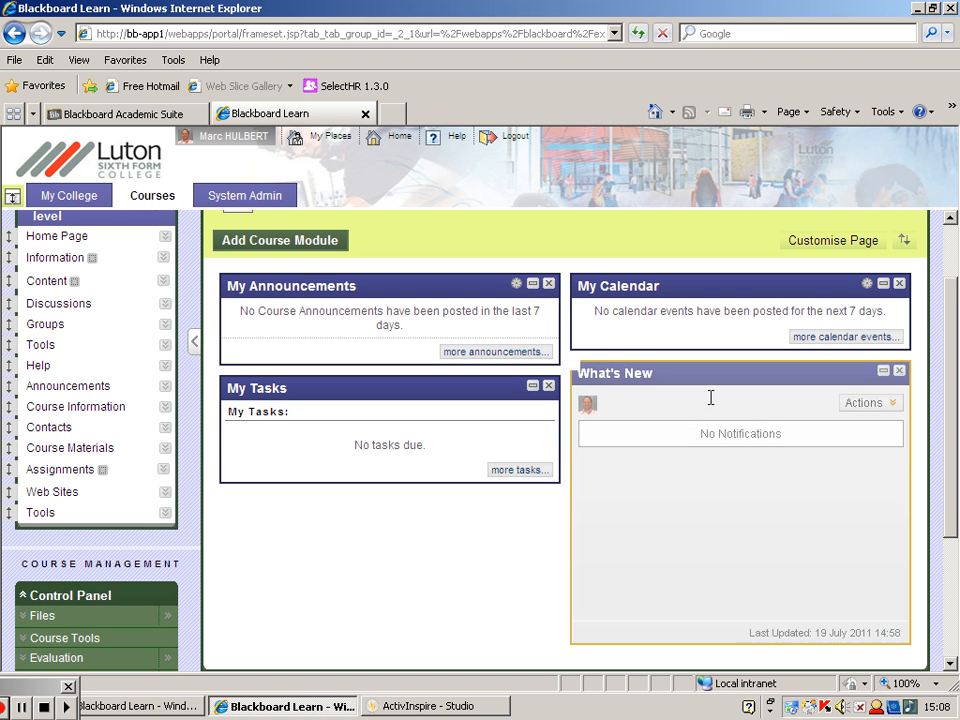
{"action": "left_click_drag", "start_coordinate": [950, 462], "coordinate": [951, 407]}
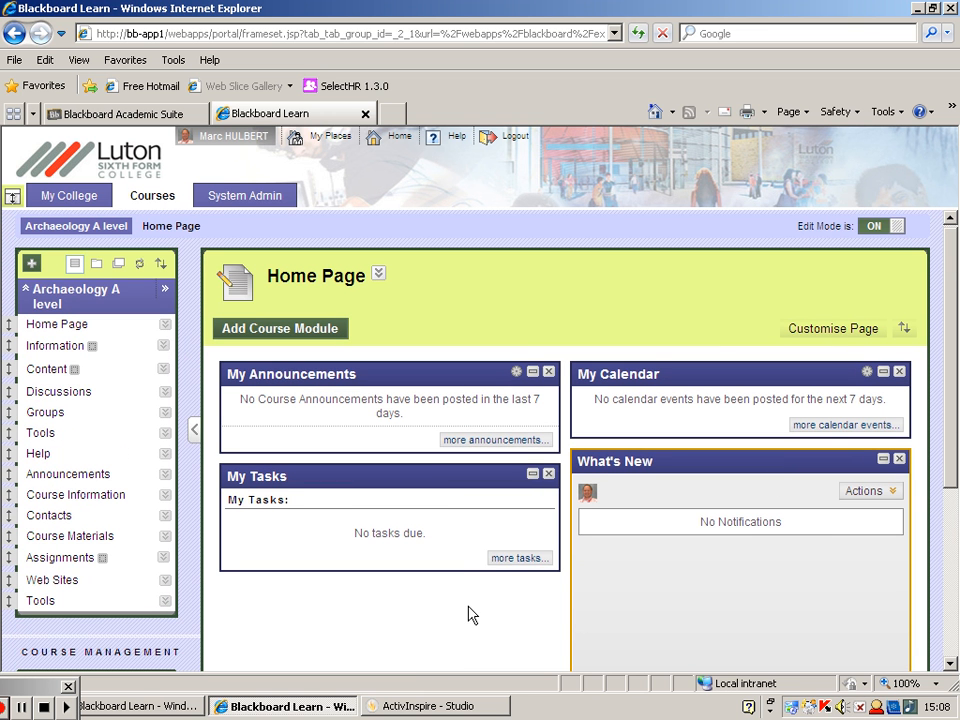
- View the options of the Home Page menu link, dismiss them and open the Home Page's Page Banner for editing
{"action": "left_click", "coordinate": [166, 326]}
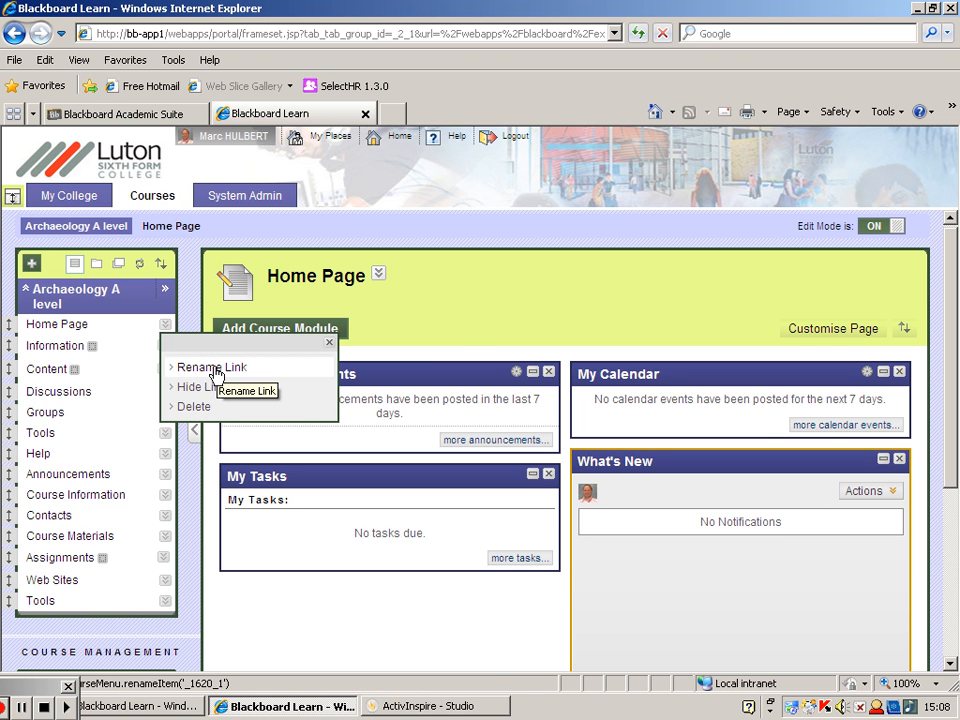
{"action": "left_click", "coordinate": [444, 334]}
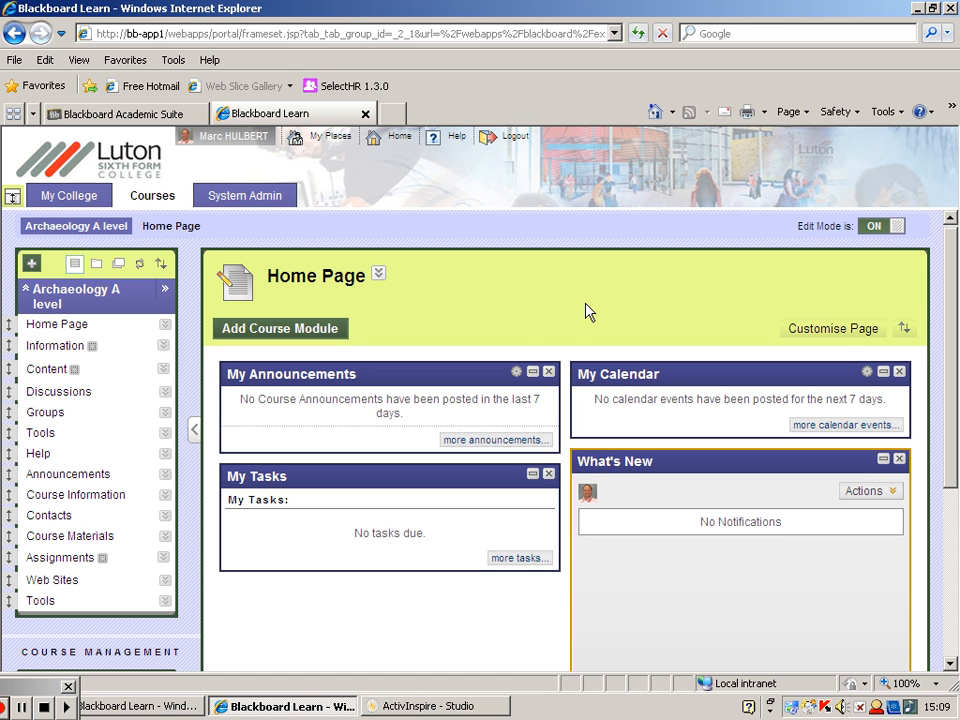
{"action": "left_click", "coordinate": [379, 274]}
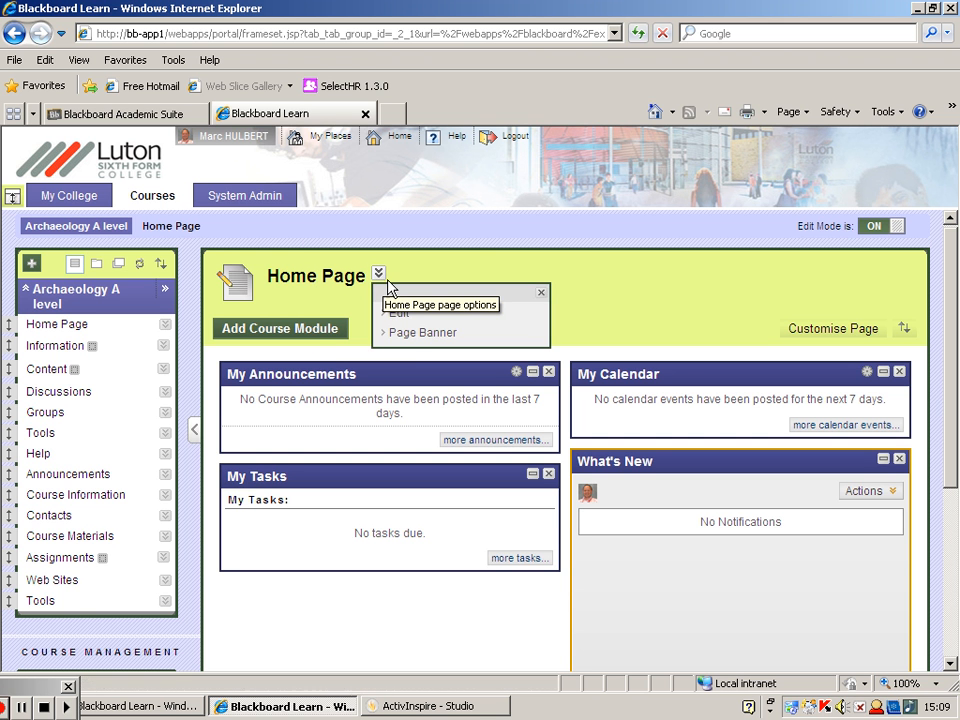
{"action": "left_click", "coordinate": [414, 336]}
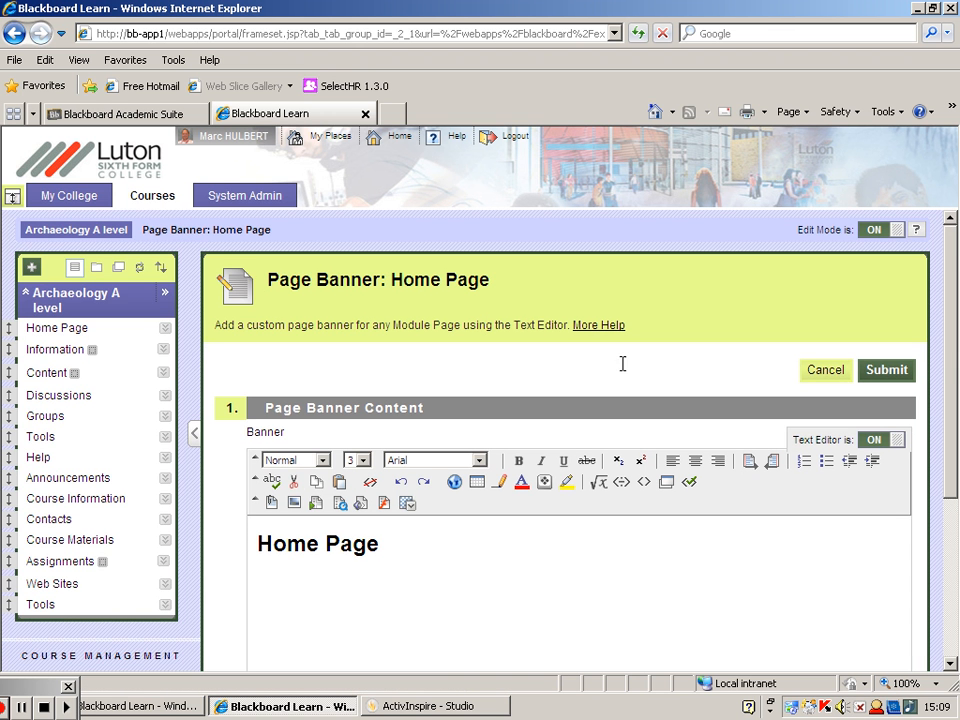
{"action": "scroll", "coordinate": [950, 373], "scroll_direction": "down", "scroll_amount": 2}
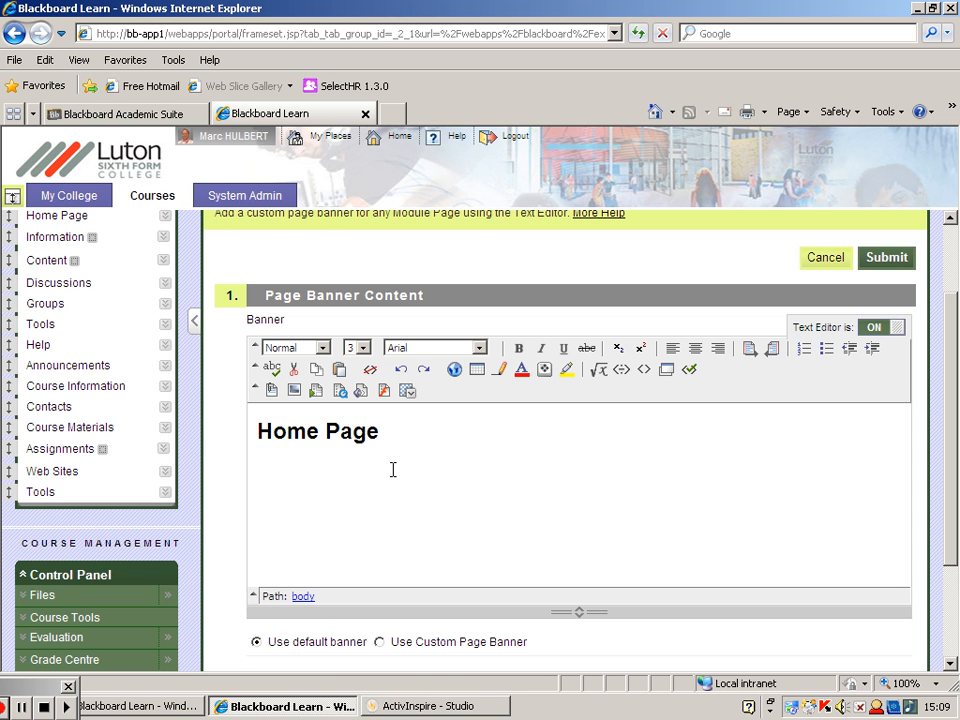
- Insert an empty line above the Home Page heading in the banner content
{"action": "left_click", "coordinate": [295, 393]}
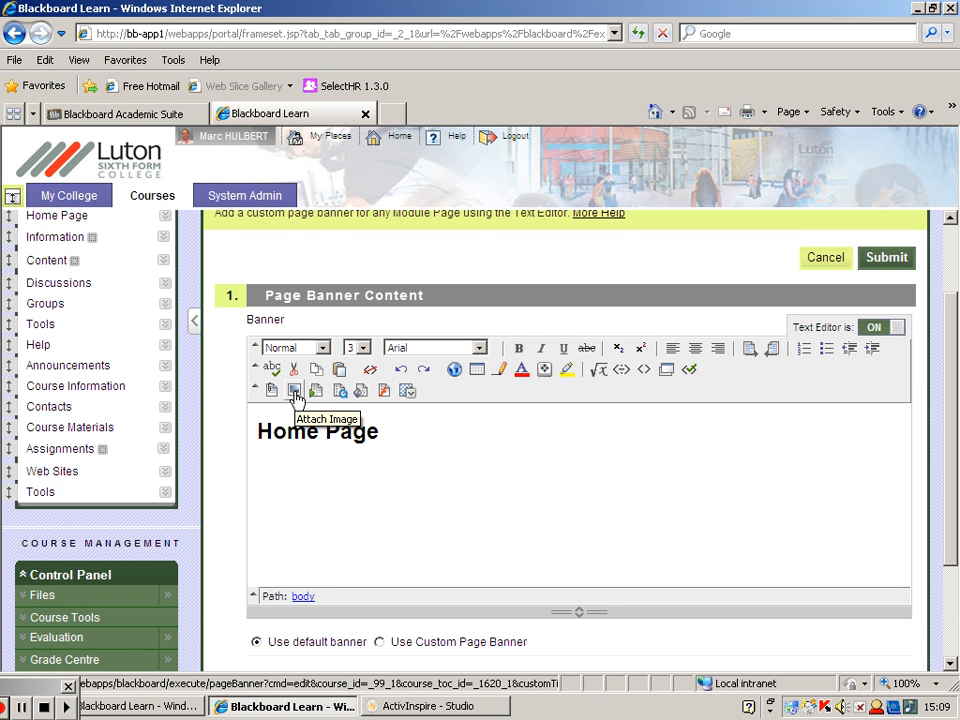
{"action": "left_click", "coordinate": [258, 437]}
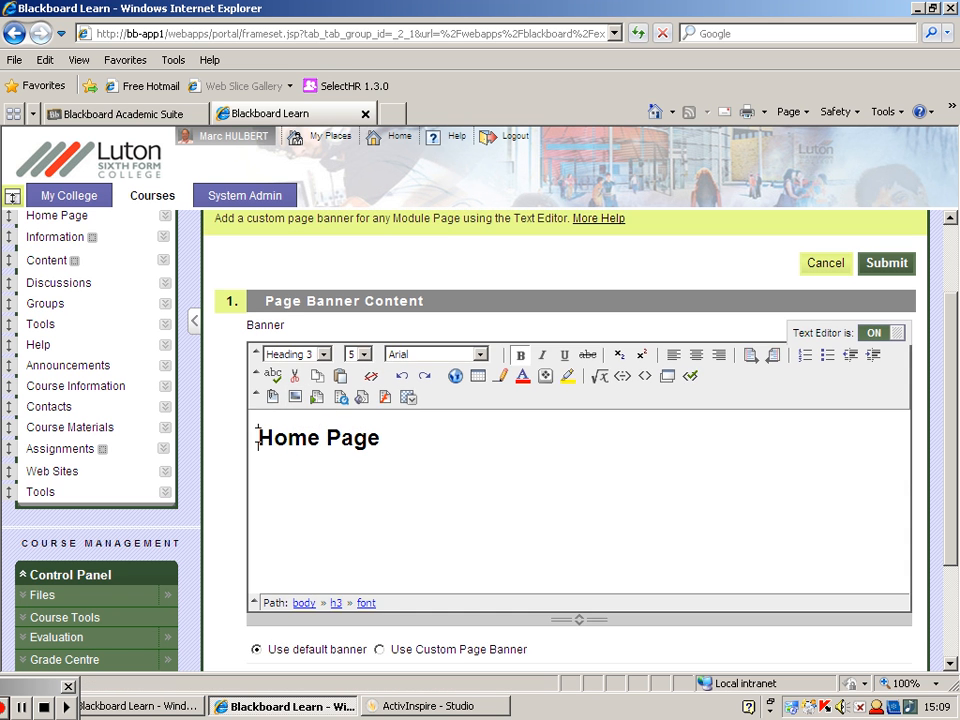
{"action": "key", "text": "Return"}
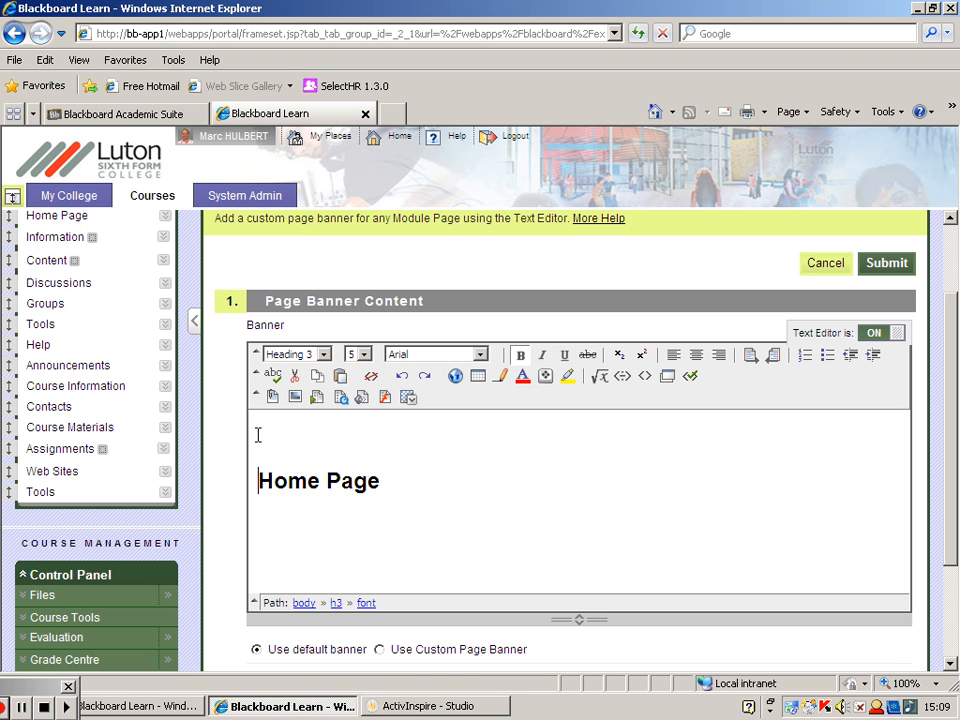
- Insert the image "stonehenge banner 765 x 100 pxls" from the computer on the empty line above the heading
{"action": "left_click", "coordinate": [295, 397]}
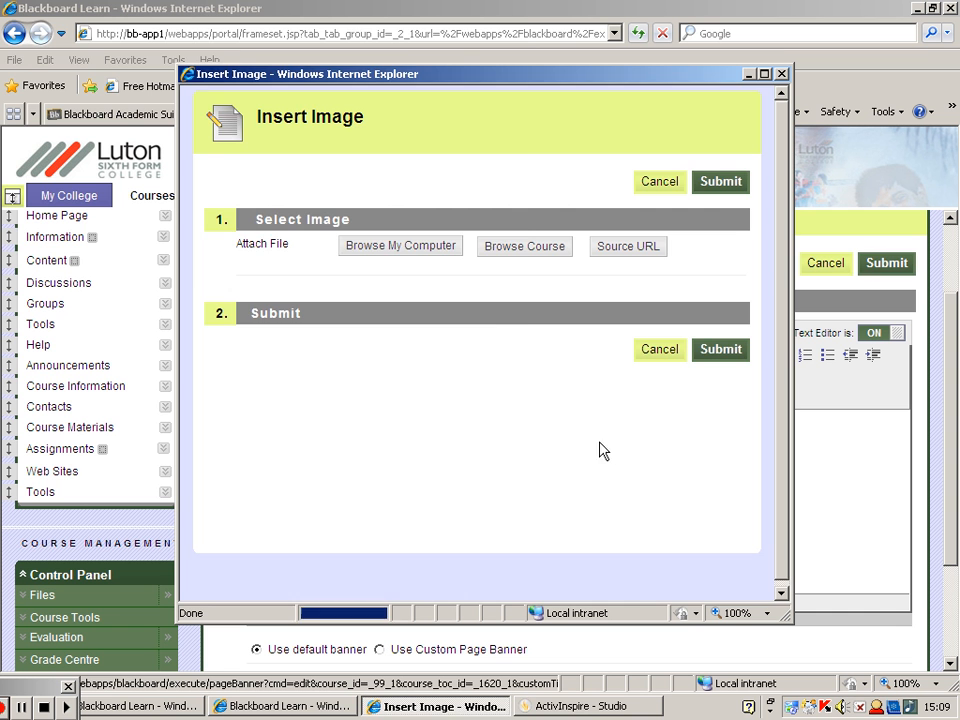
{"action": "left_click", "coordinate": [403, 248]}
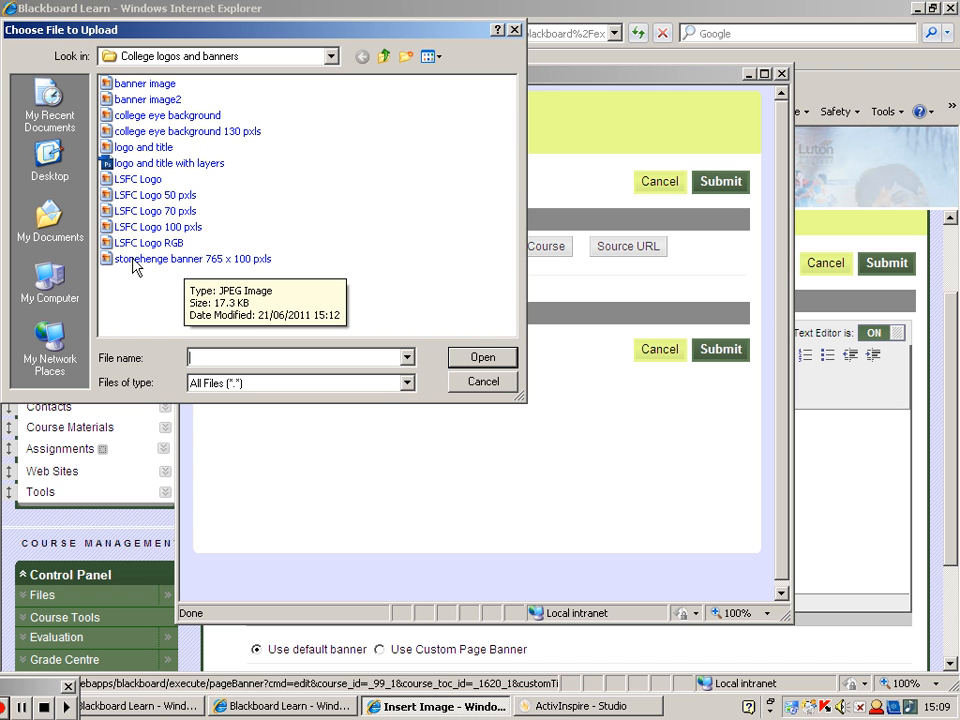
{"action": "left_click", "coordinate": [197, 262]}
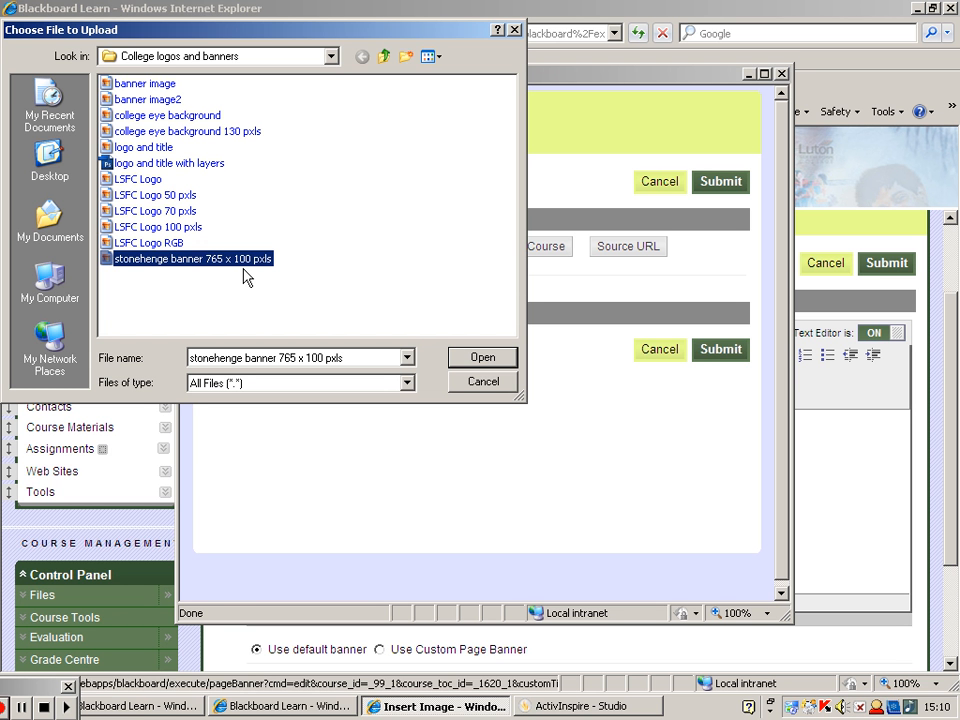
{"action": "left_click", "coordinate": [482, 358]}
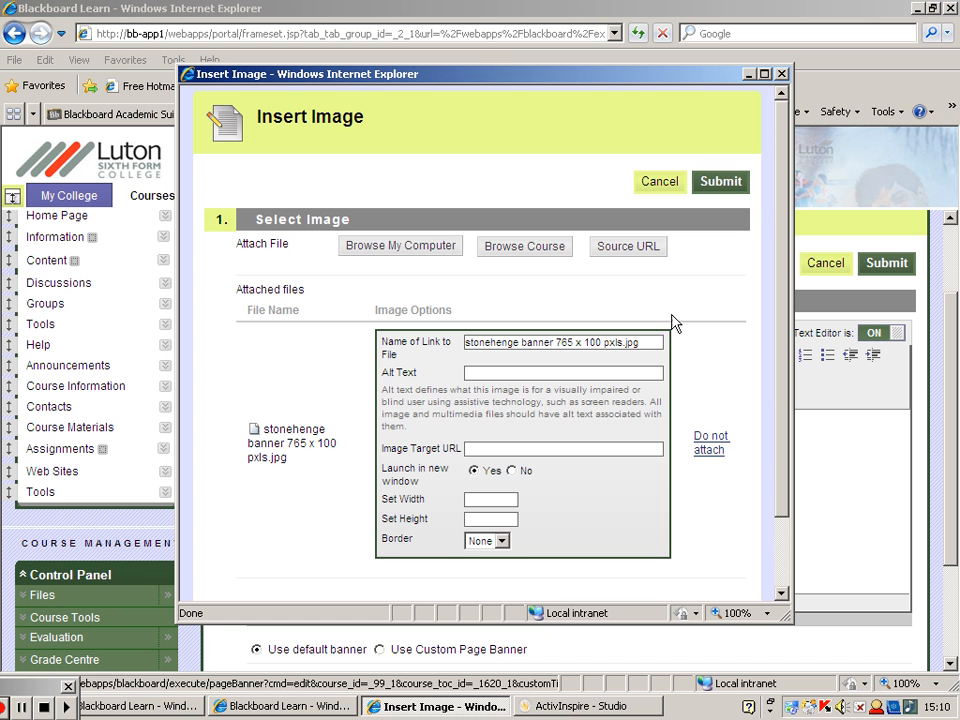
{"action": "left_click", "coordinate": [722, 182]}
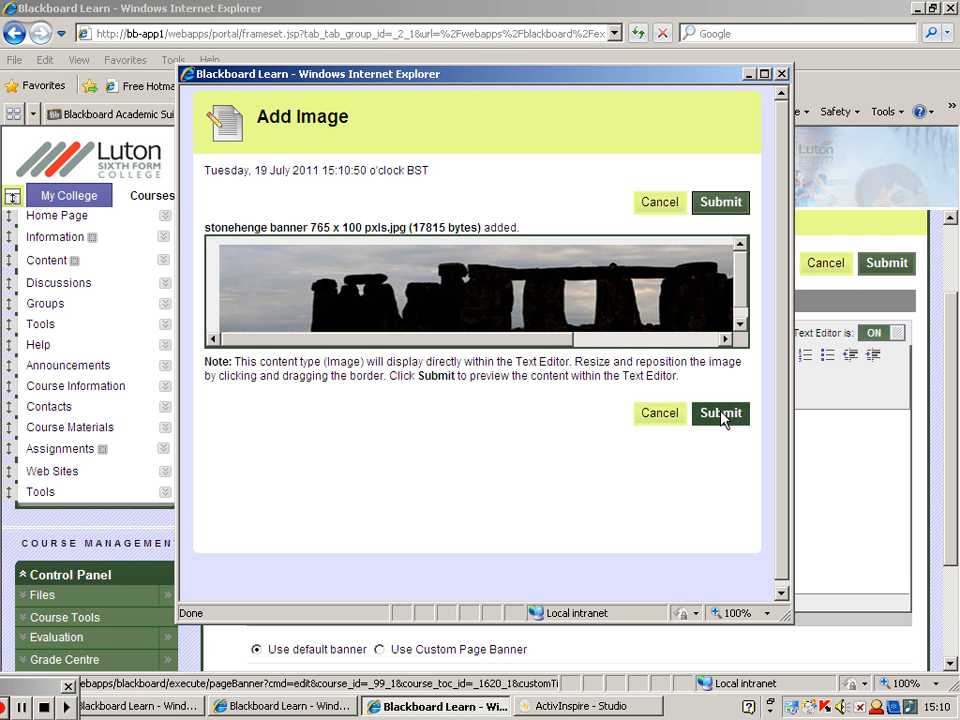
{"action": "left_click", "coordinate": [720, 413]}
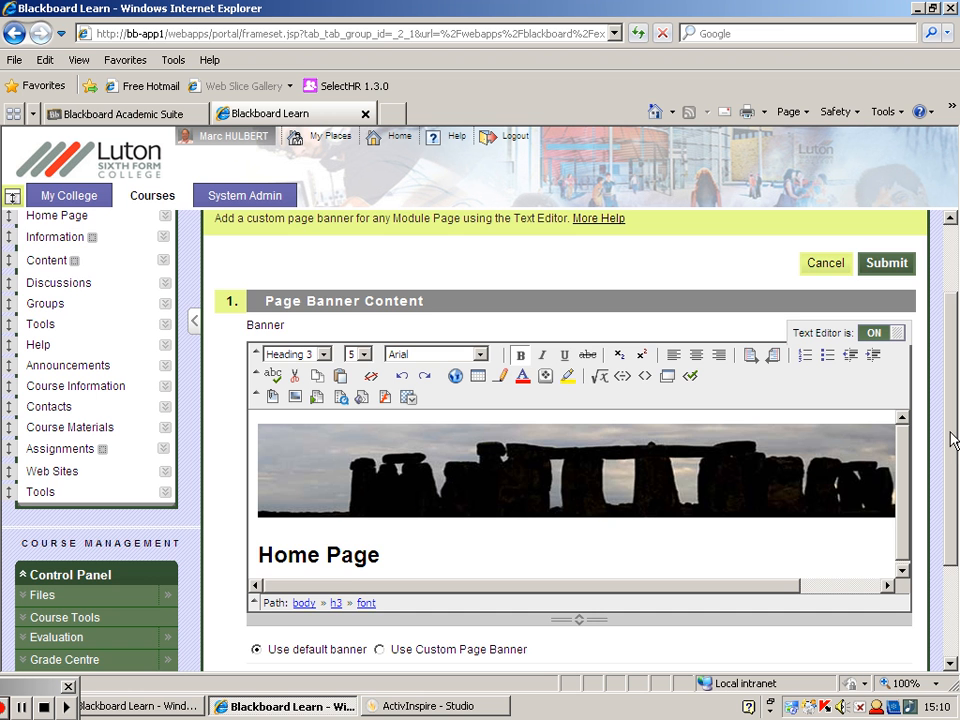
- Replace the Home Page heading beneath the Stonehenge image with "Welcome to A Level Archaeology"
{"action": "scroll", "coordinate": [952, 440], "scroll_direction": "down", "scroll_amount": 3}
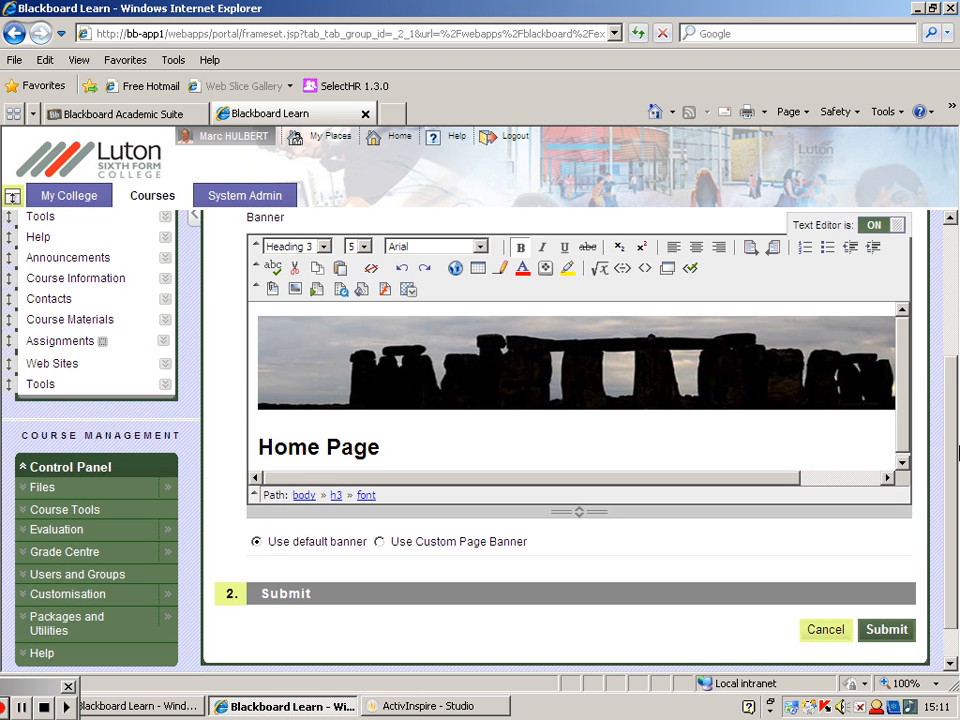
{"action": "scroll", "coordinate": [720, 365], "scroll_direction": "up", "scroll_amount": 1}
{"action": "left_click_drag", "start_coordinate": [384, 444], "coordinate": [277, 446]}
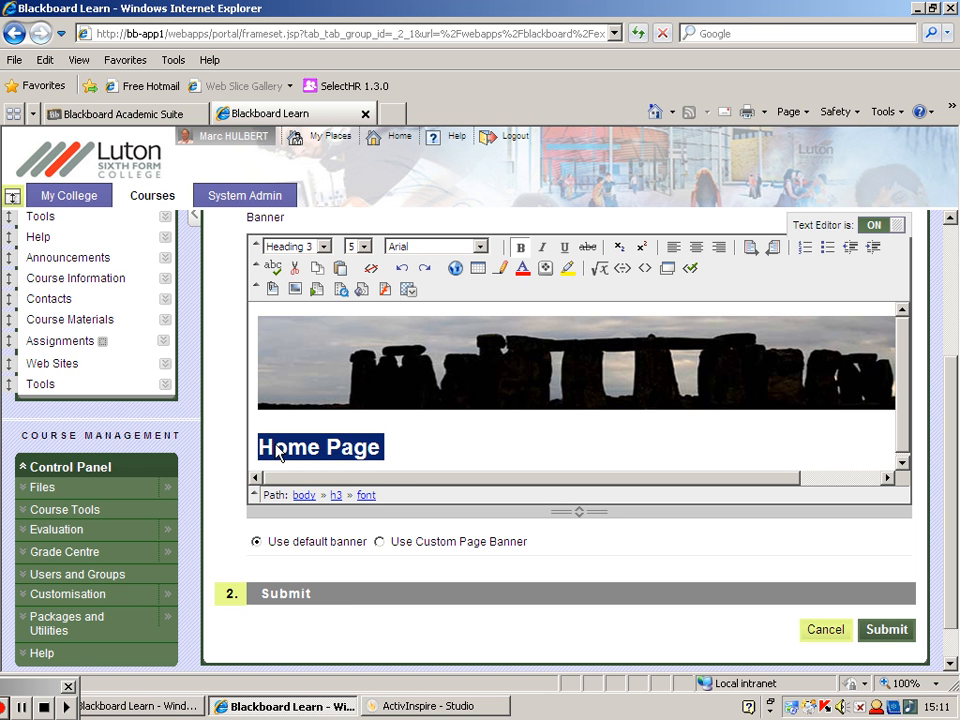
{"action": "type", "text": "We"}
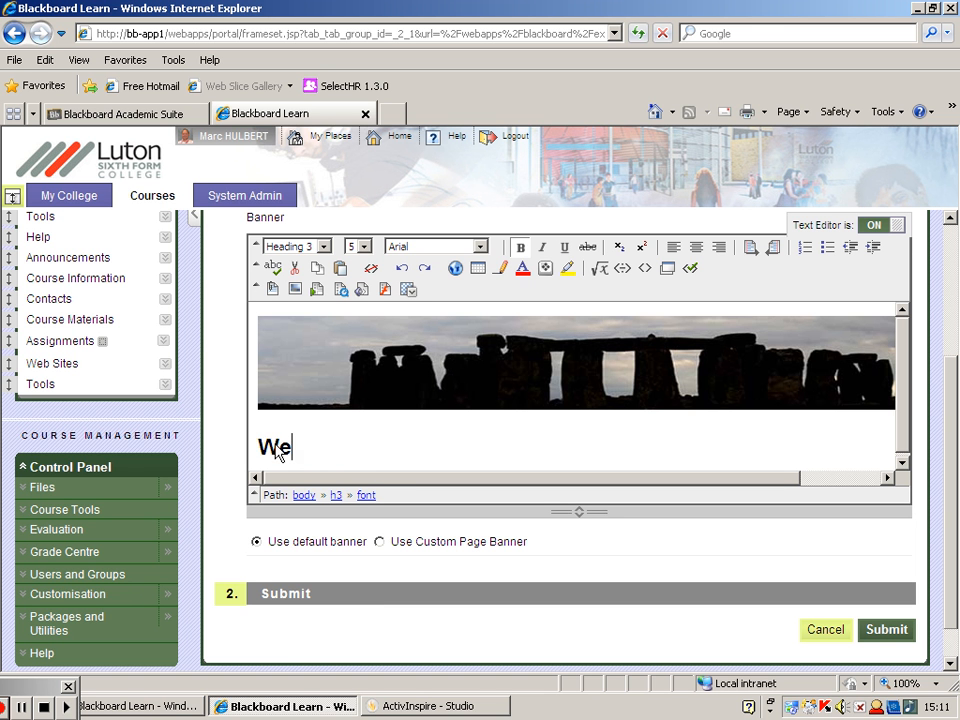
{"action": "type", "text": "lcome to "}
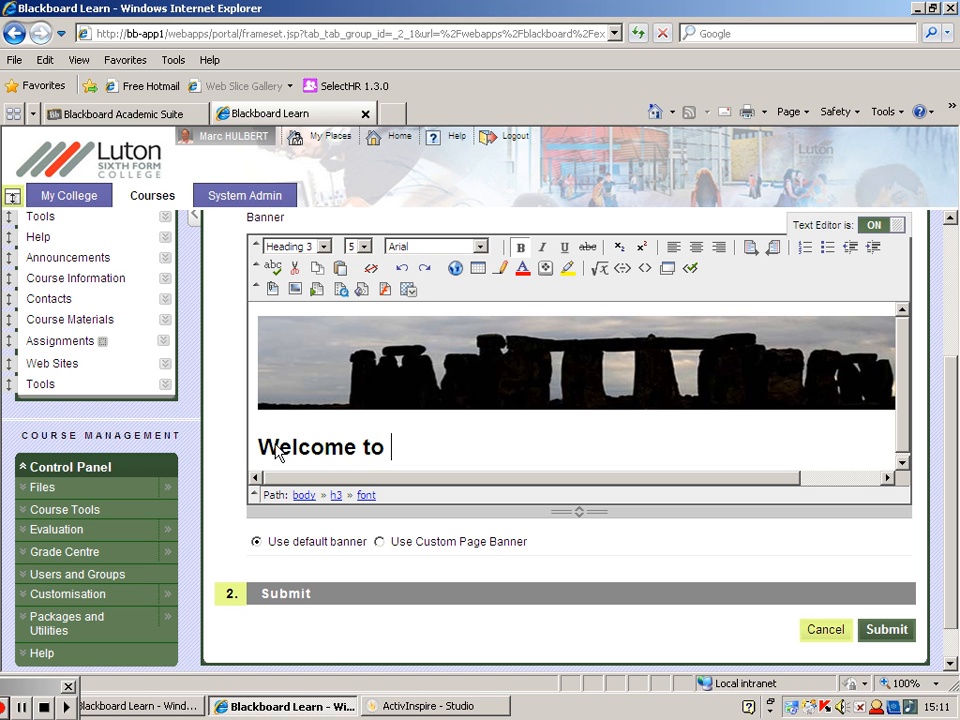
{"action": "type", "text": "A Level Arc"}
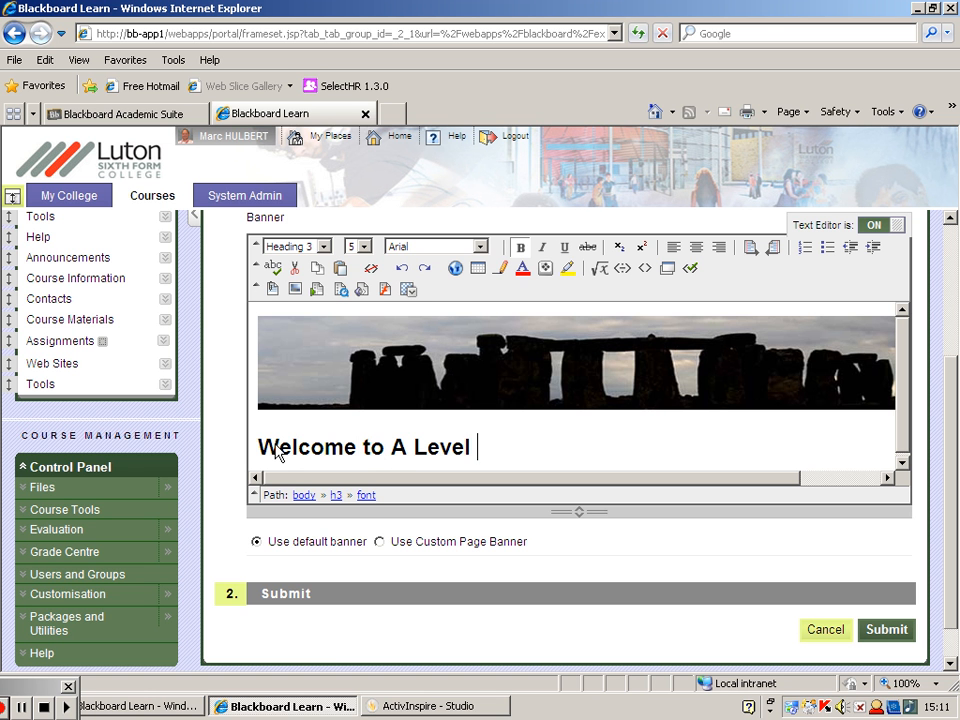
{"action": "type", "text": "aeology"}
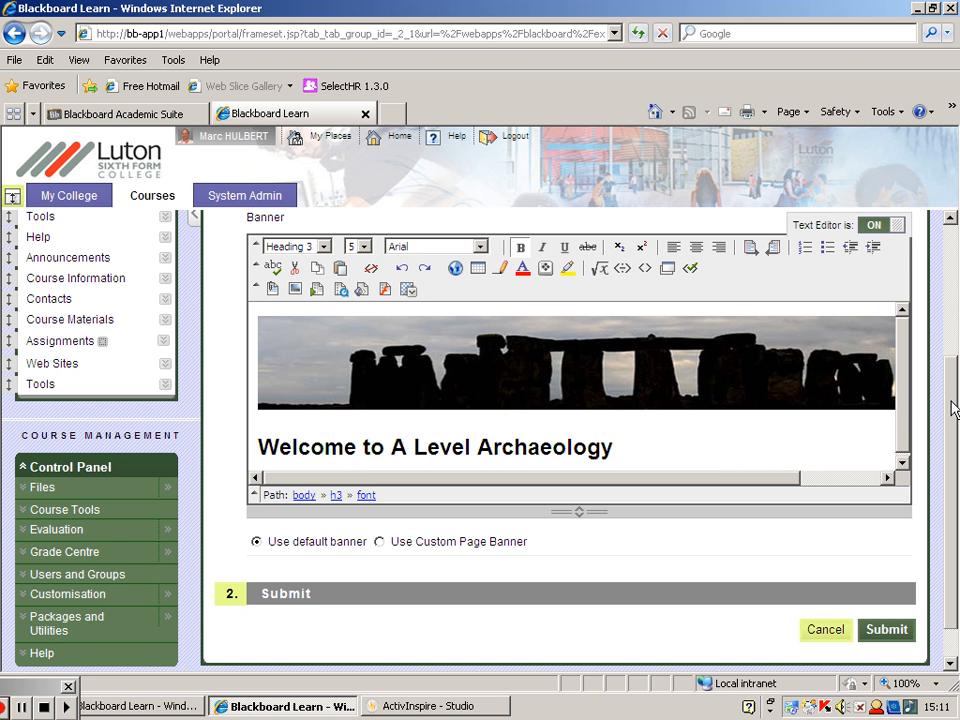
- Set the page to use the custom page banner and submit the banner
{"action": "left_click_drag", "start_coordinate": [953, 410], "coordinate": [957, 444]}
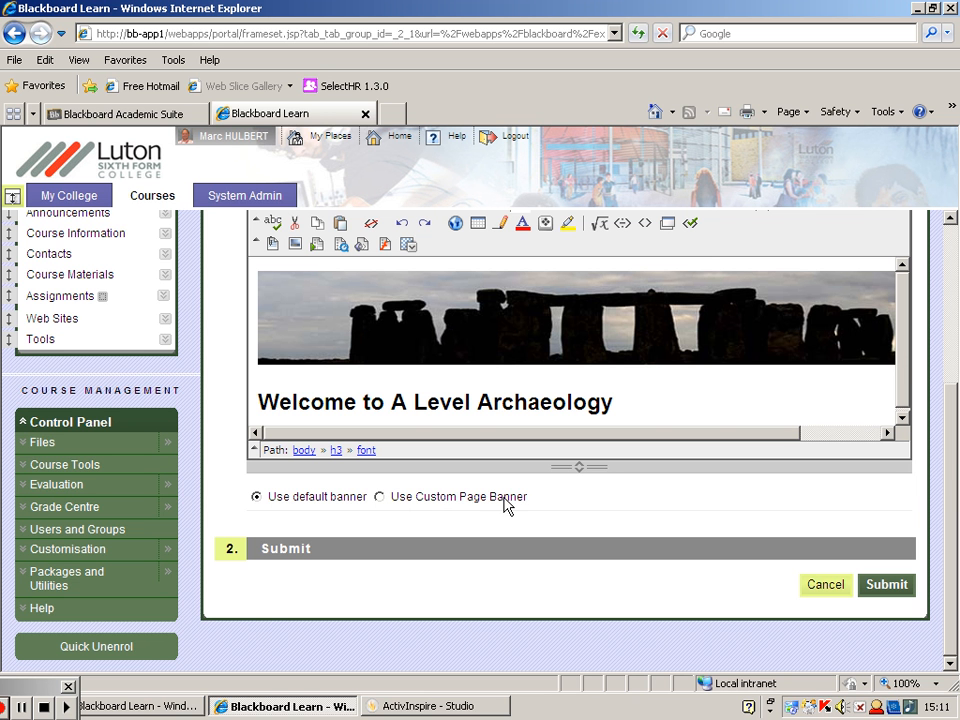
{"action": "left_click", "coordinate": [379, 496]}
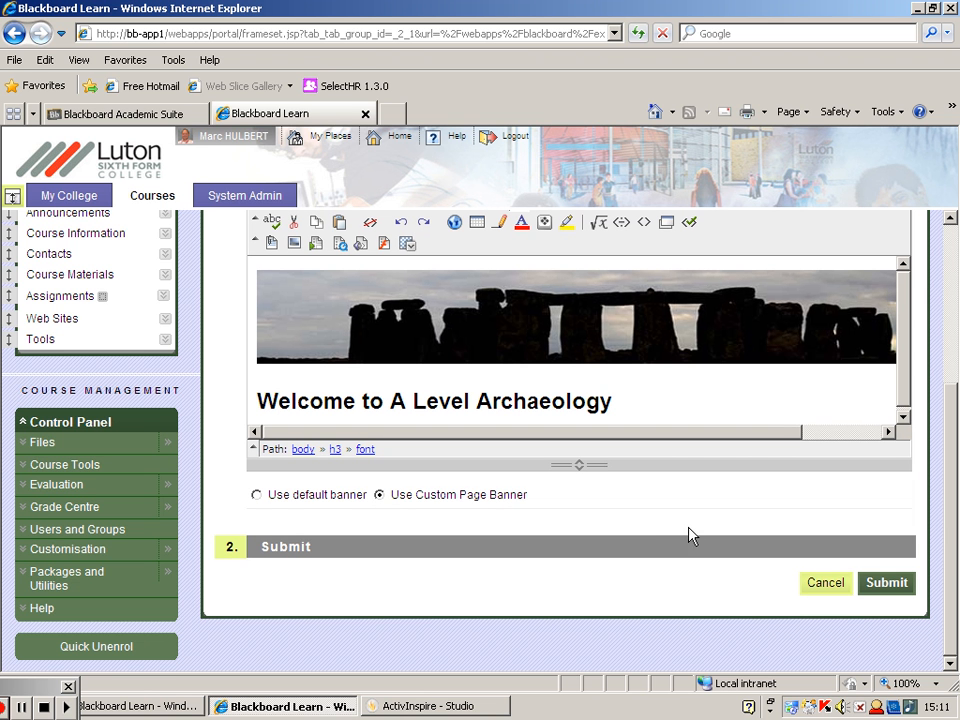
{"action": "left_click", "coordinate": [885, 581]}
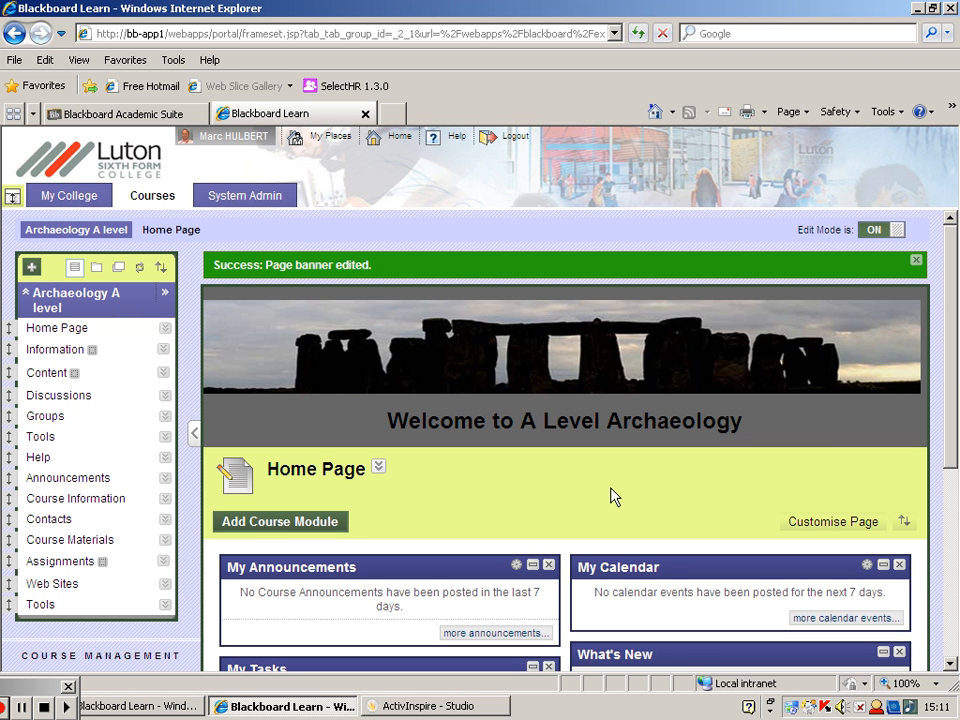
- Preview the Home Page with Edit Mode off, and turn Edit Mode back on
{"action": "left_click", "coordinate": [896, 233]}
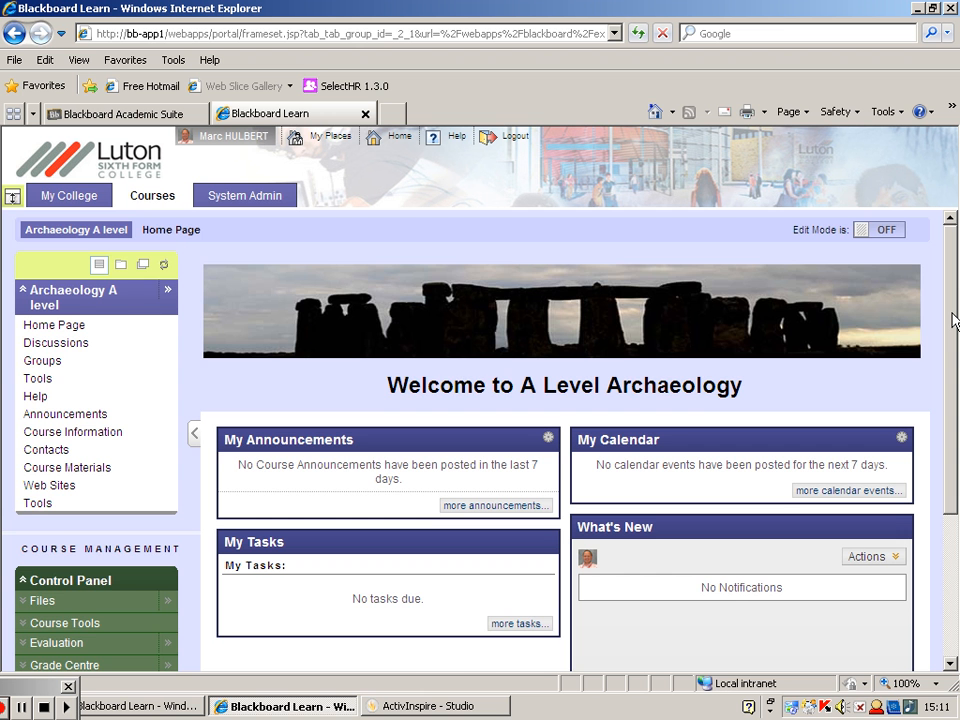
{"action": "mouse_move", "coordinate": [955, 322]}
{"action": "left_mouse_down"}
{"action": "mouse_move", "coordinate": [955, 432]}
{"action": "mouse_move", "coordinate": [950, 318]}
{"action": "left_mouse_up"}
{"action": "left_click", "coordinate": [882, 230]}
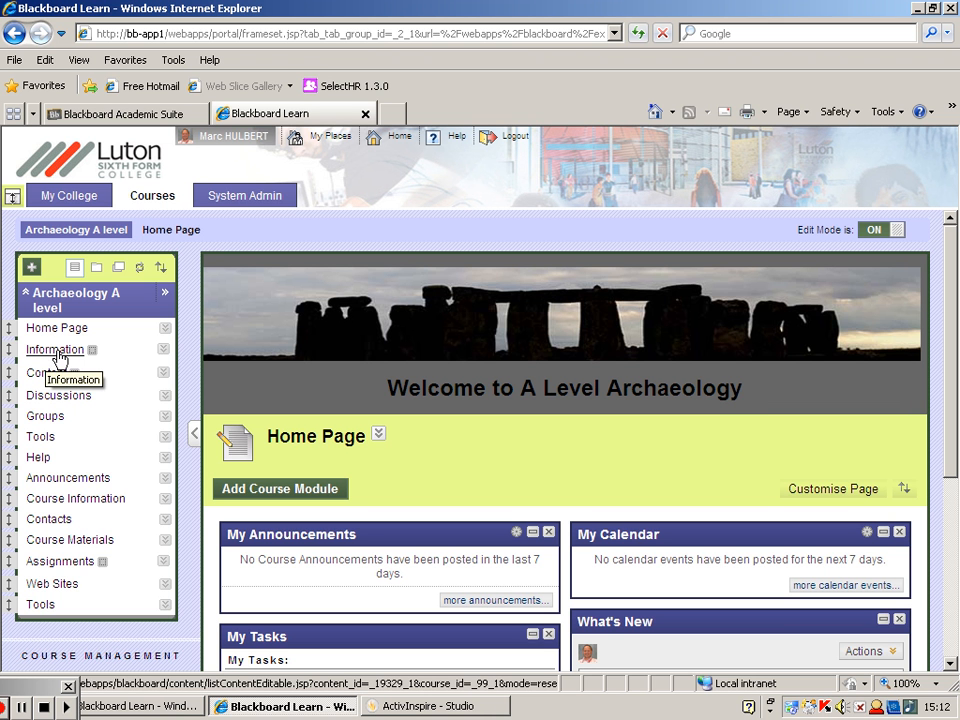
- Examine the contents of the Content, Course Materials and Course Information areas from the course menu
{"action": "mouse_move", "coordinate": [94, 359]}
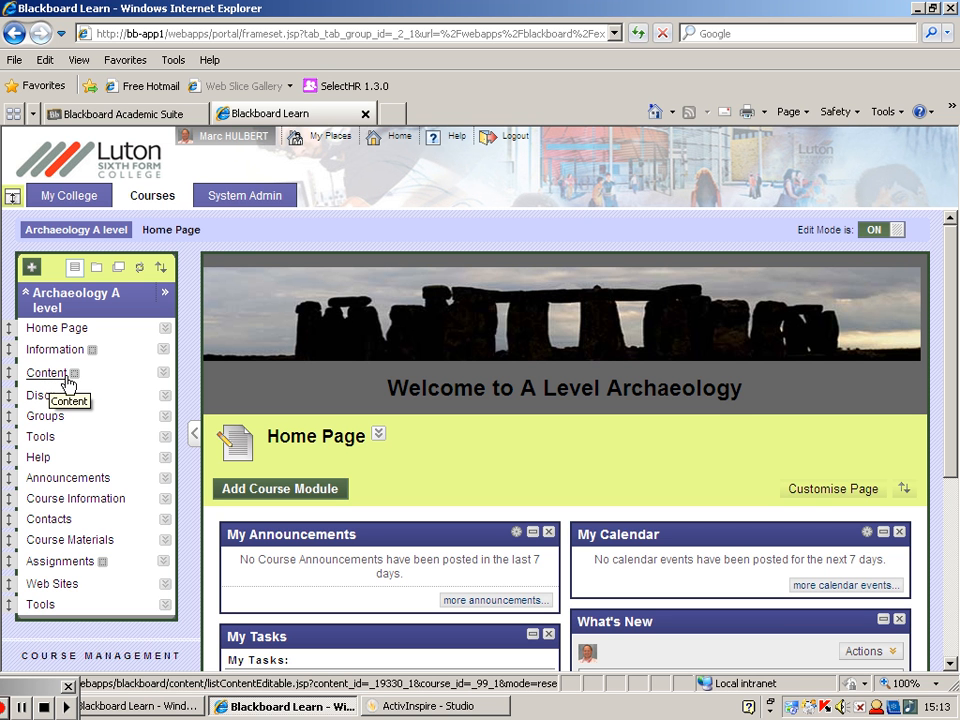
{"action": "mouse_move", "coordinate": [76, 378]}
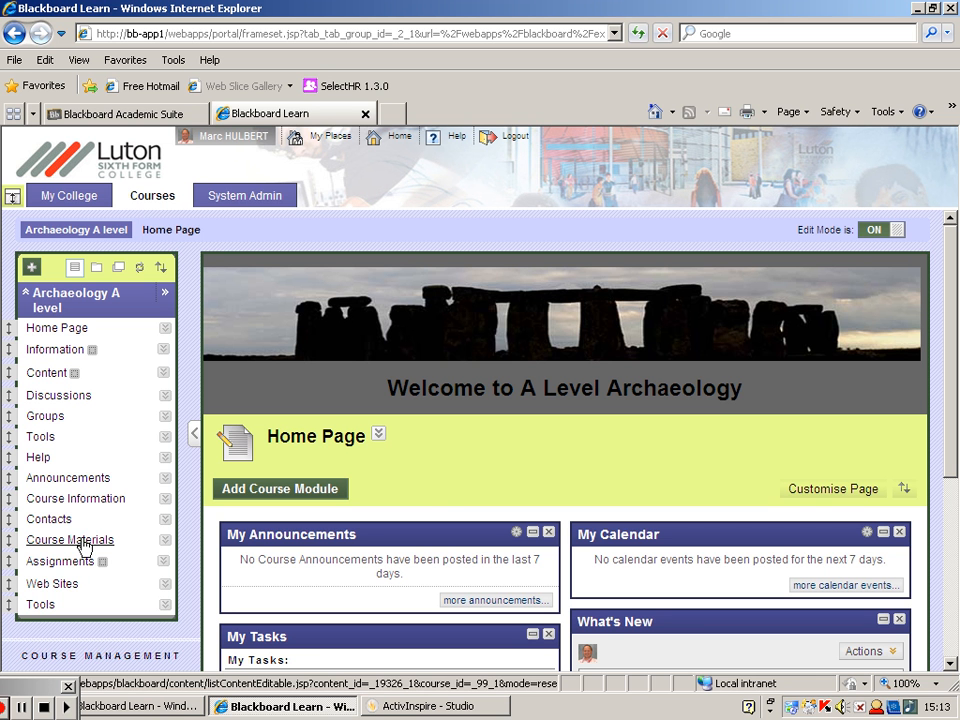
{"action": "left_click", "coordinate": [51, 379]}
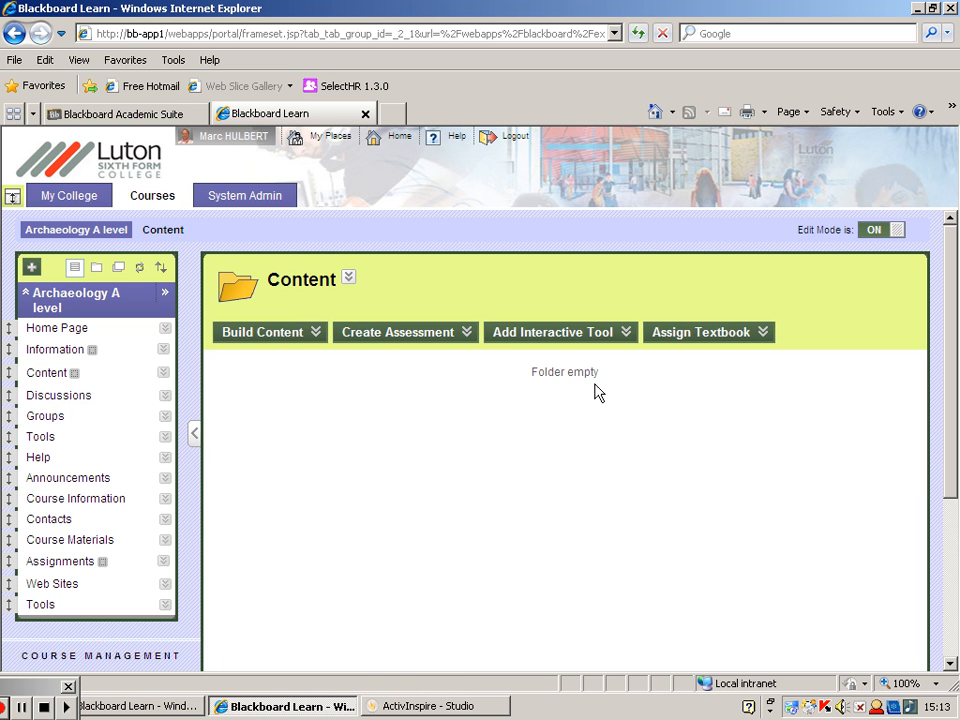
{"action": "left_click", "coordinate": [79, 546]}
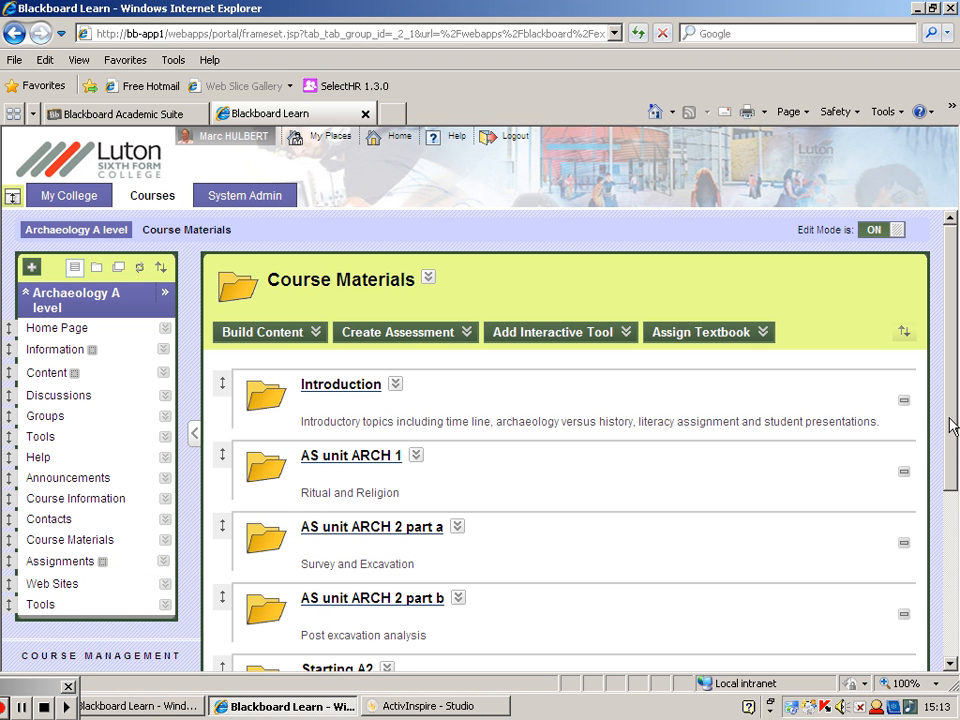
{"action": "left_click_drag", "start_coordinate": [950, 449], "coordinate": [955, 478]}
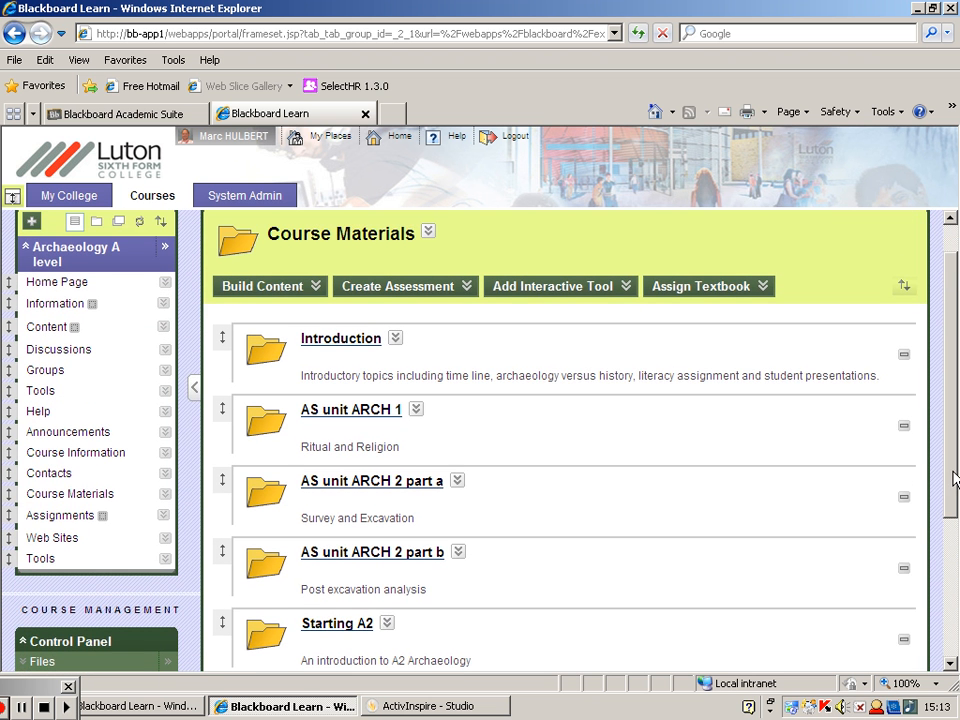
{"action": "scroll", "coordinate": [955, 445], "scroll_direction": "up", "scroll_amount": 1}
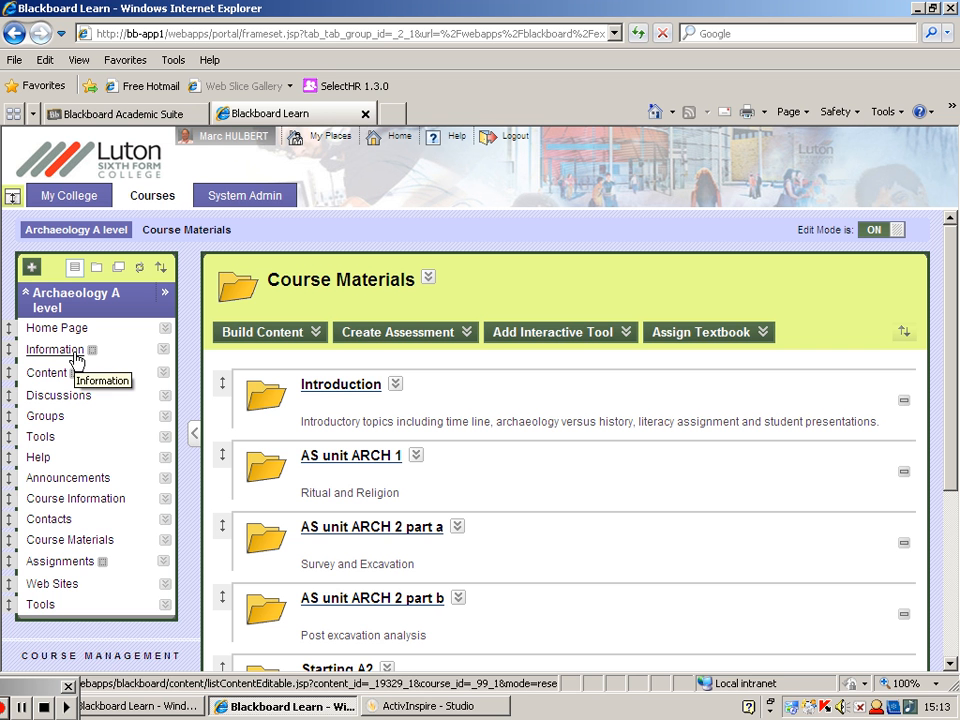
{"action": "left_click", "coordinate": [96, 505]}
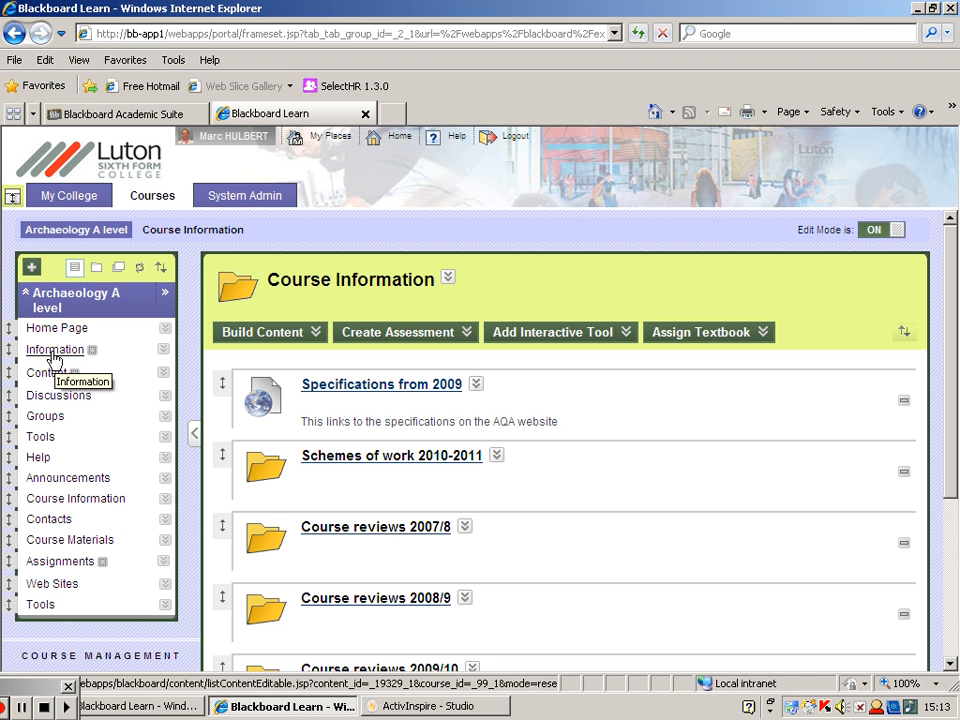
- Delete the Information and Content links from the course menu and accept both deletions
{"action": "left_click", "coordinate": [164, 350]}
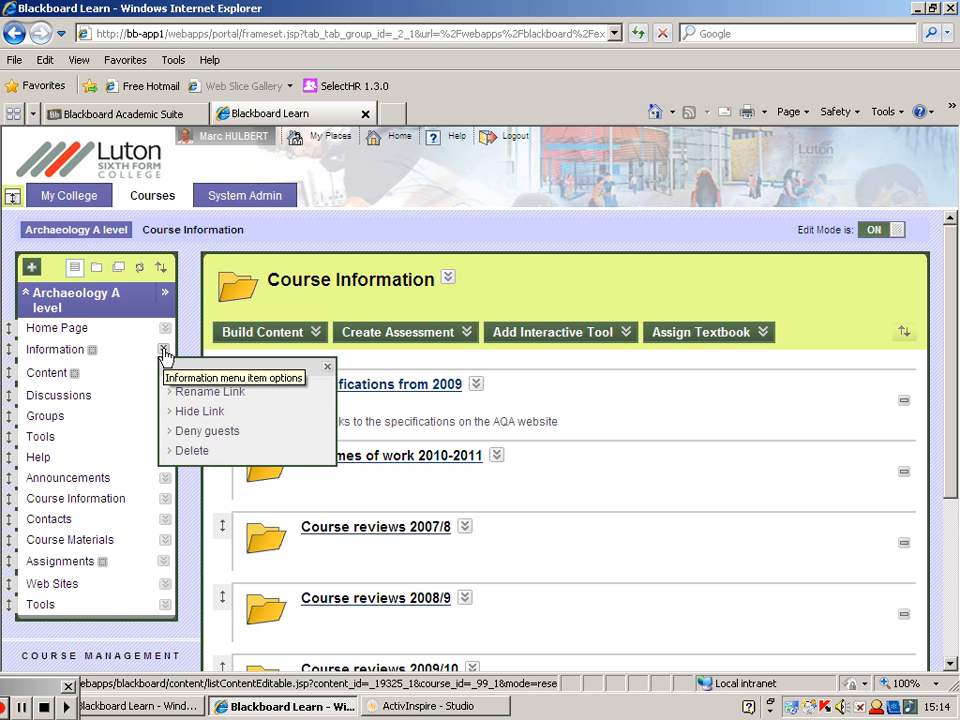
{"action": "left_click", "coordinate": [193, 451]}
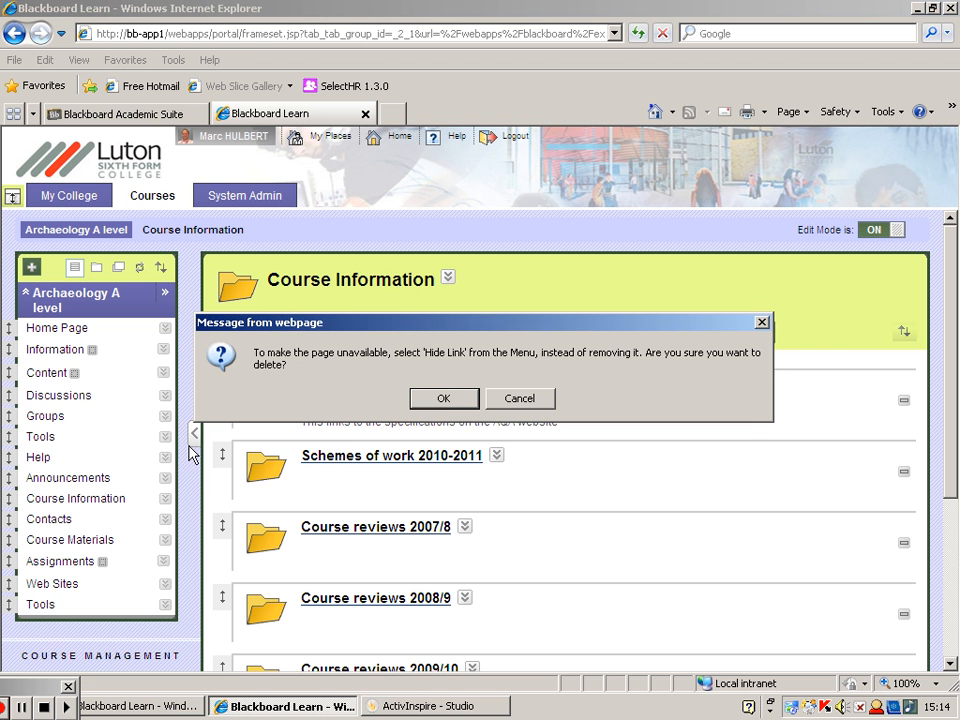
{"action": "left_click", "coordinate": [444, 399]}
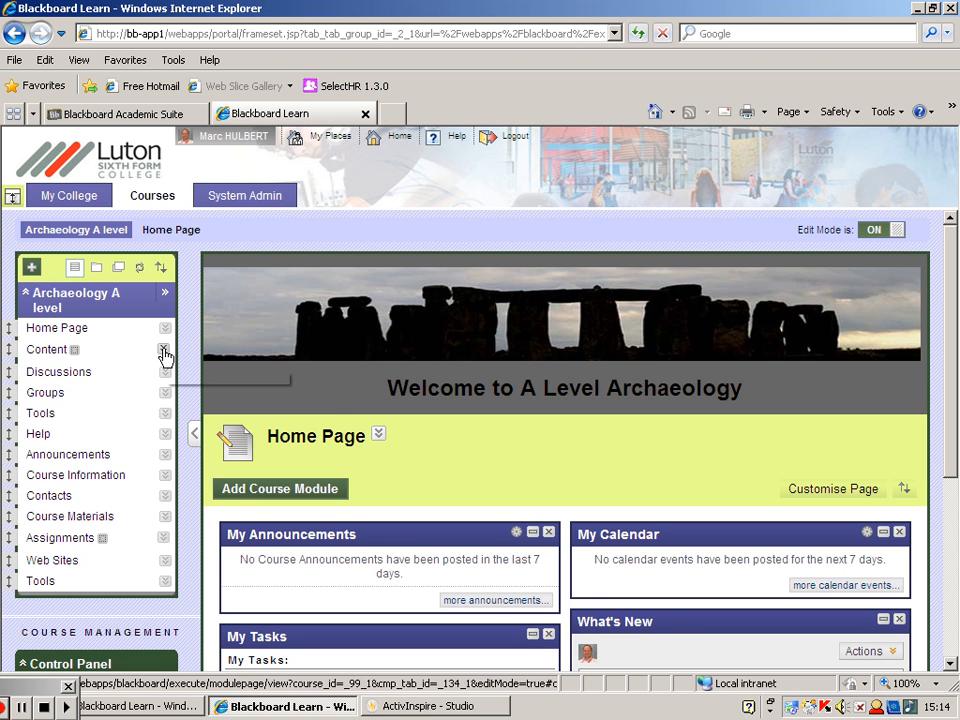
{"action": "left_click", "coordinate": [163, 349]}
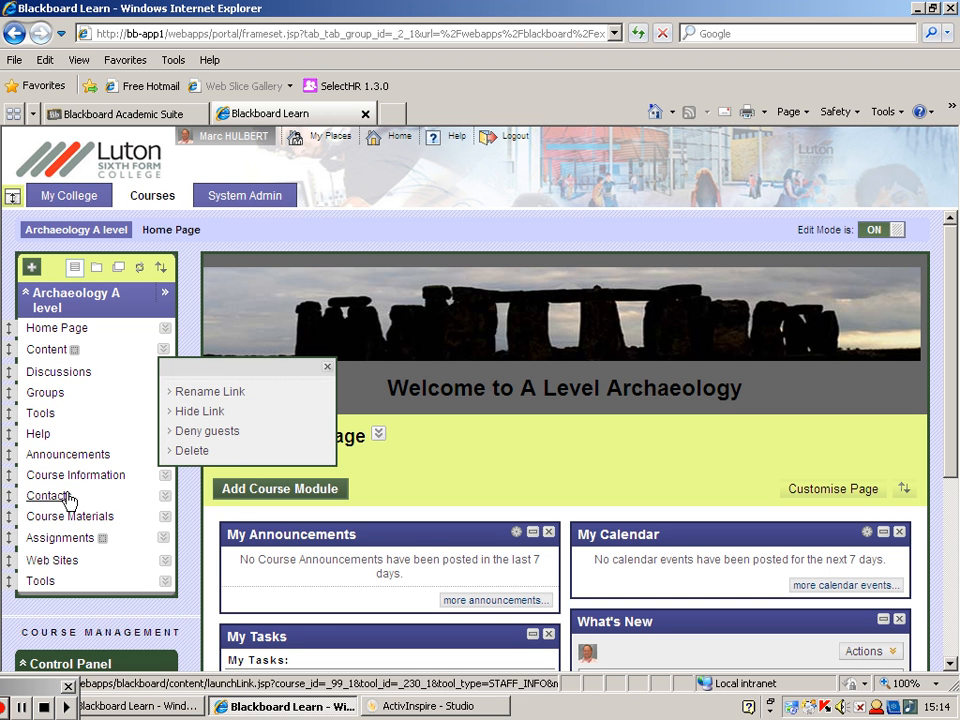
{"action": "left_click", "coordinate": [185, 450]}
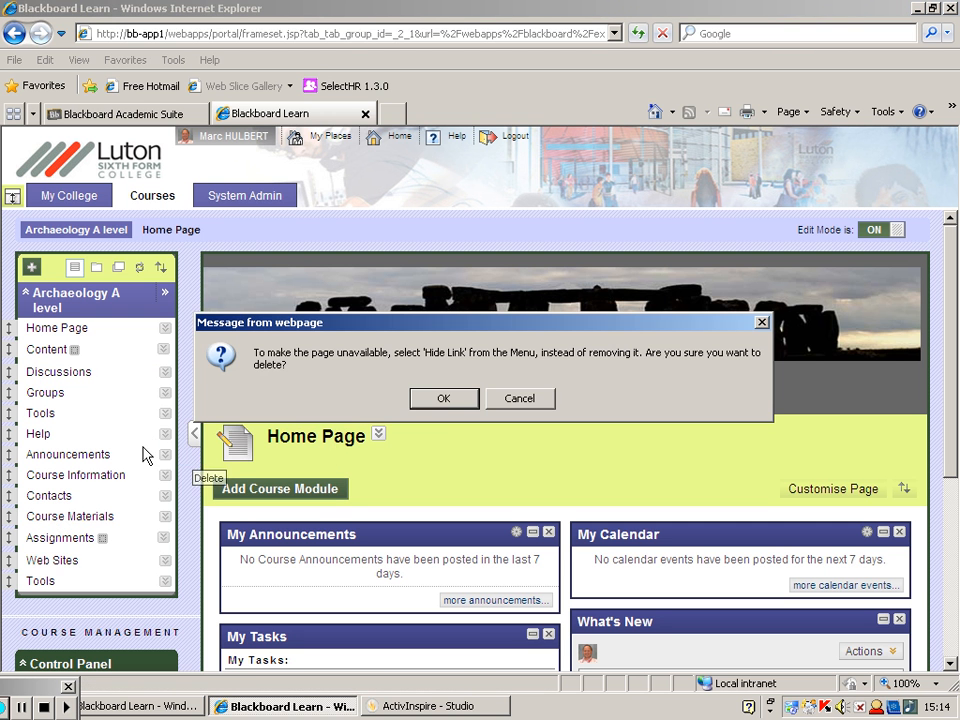
{"action": "left_click", "coordinate": [440, 399]}
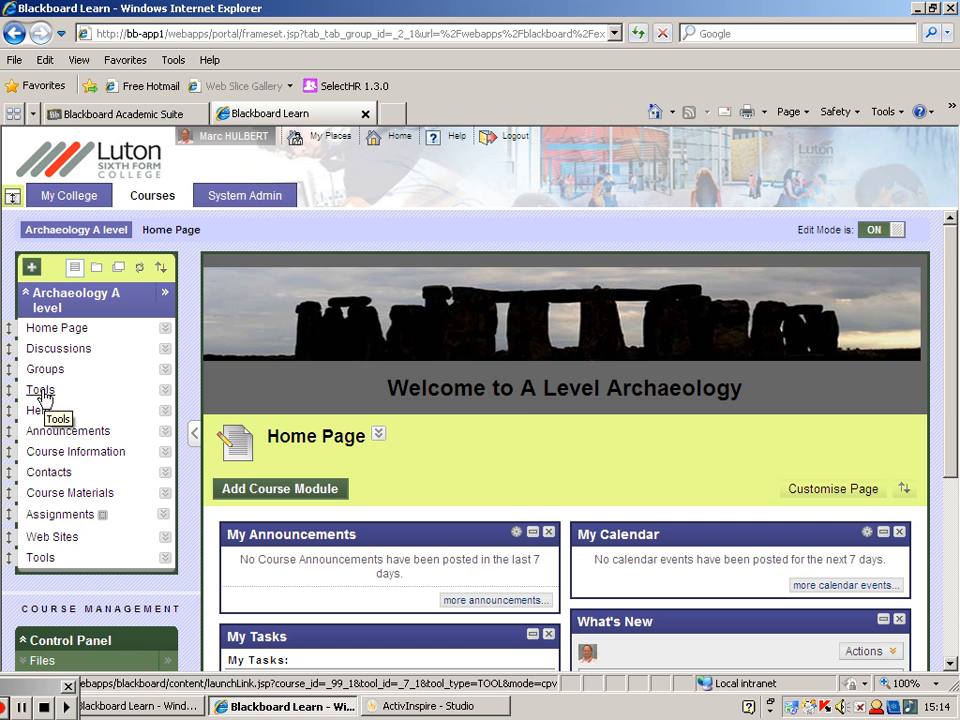
- View the page of the upper Tools link and delete the duplicate Tools link at the end of the course menu
{"action": "left_click", "coordinate": [45, 398]}
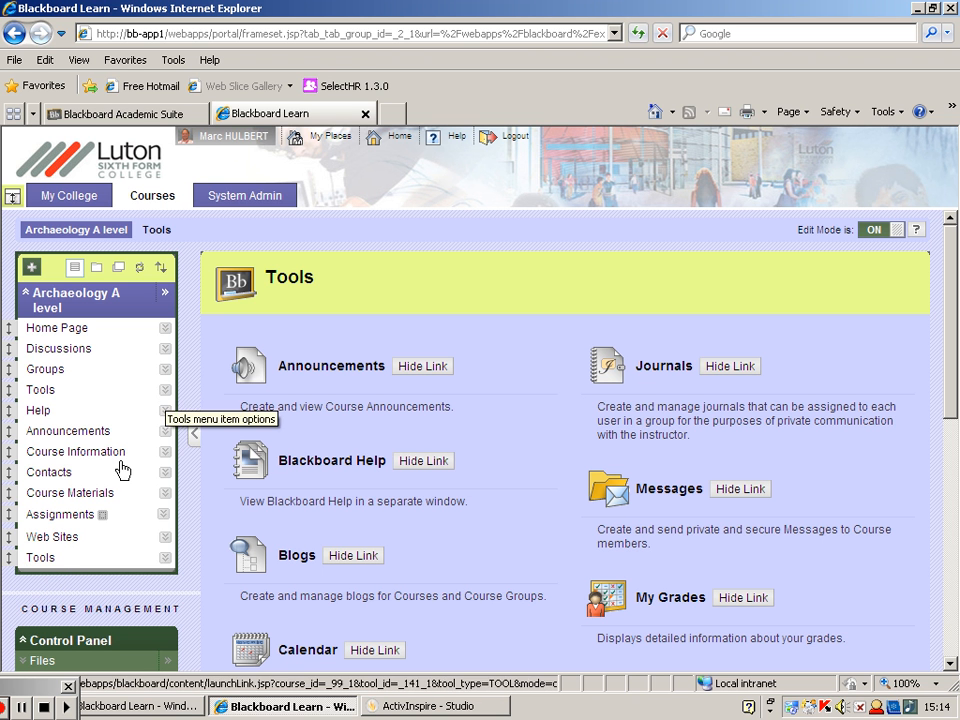
{"action": "left_click", "coordinate": [165, 559]}
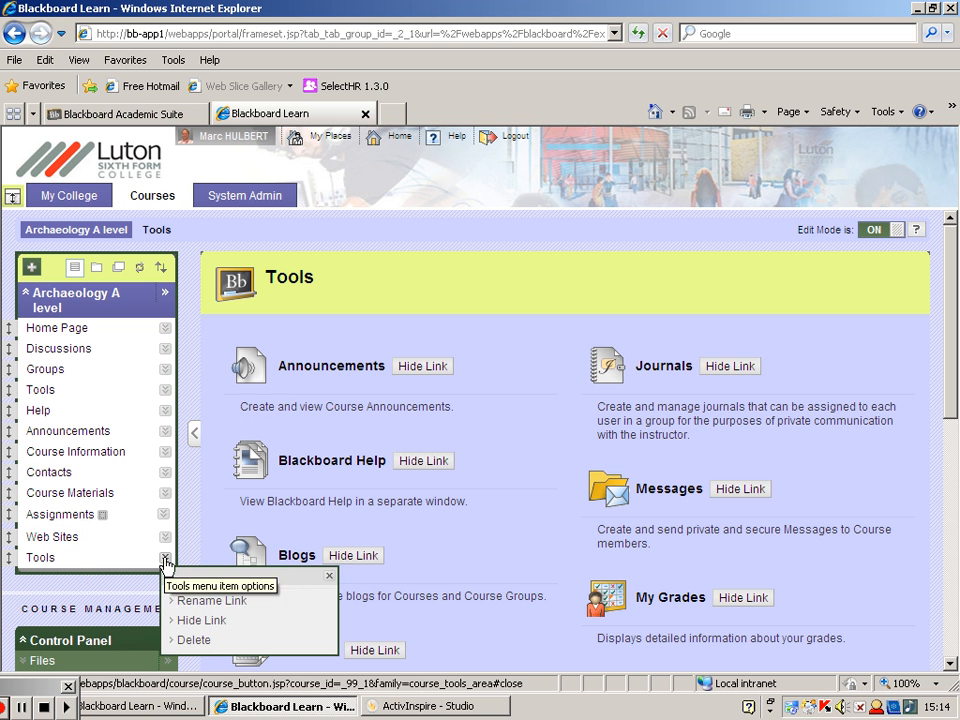
{"action": "left_click", "coordinate": [195, 641]}
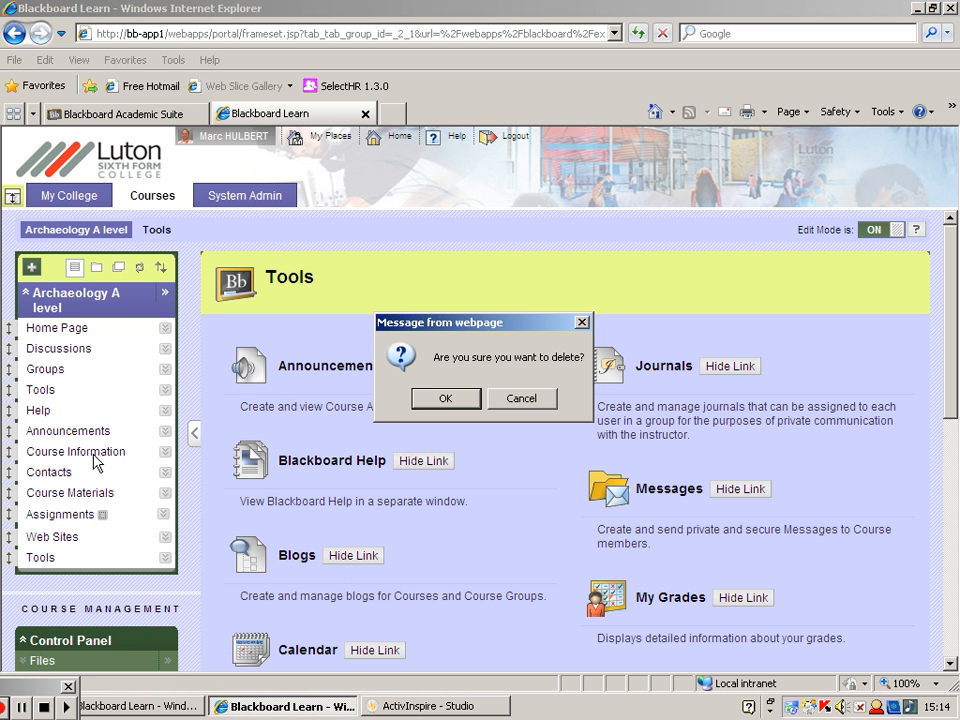
{"action": "left_click", "coordinate": [460, 397]}
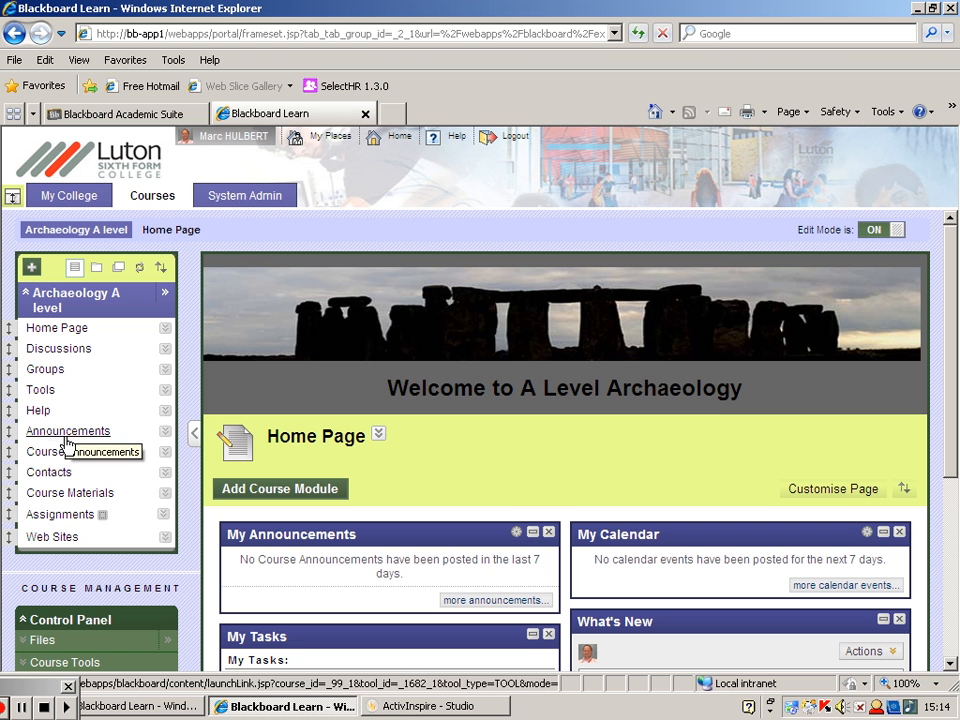
- Return to the Home Page and delete the Announcements link from the course menu
{"action": "left_click", "coordinate": [66, 333]}
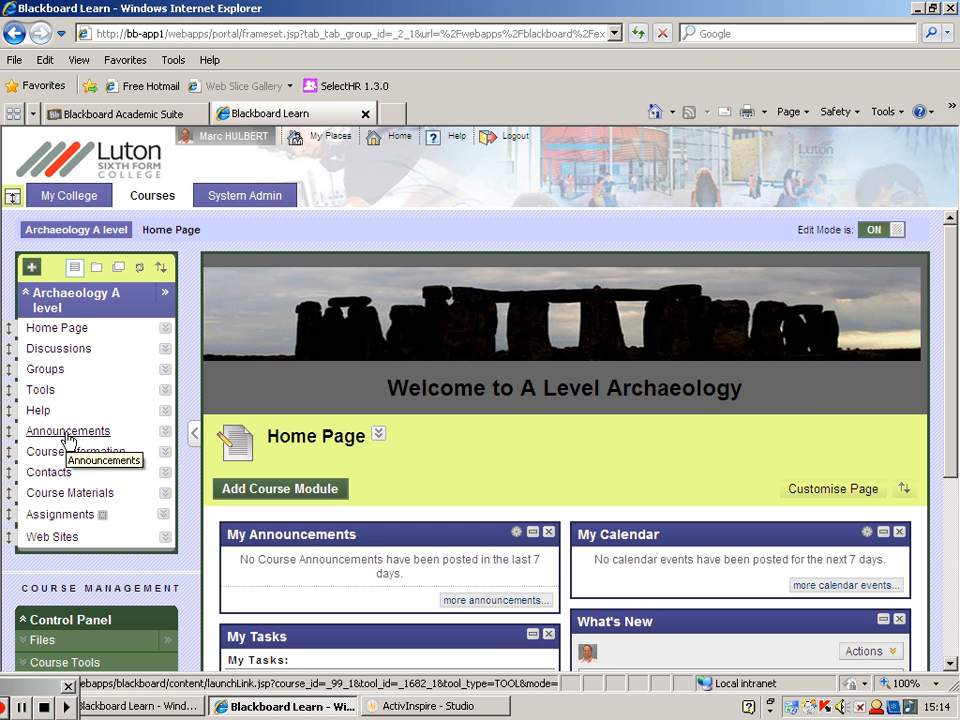
{"action": "left_click", "coordinate": [166, 437]}
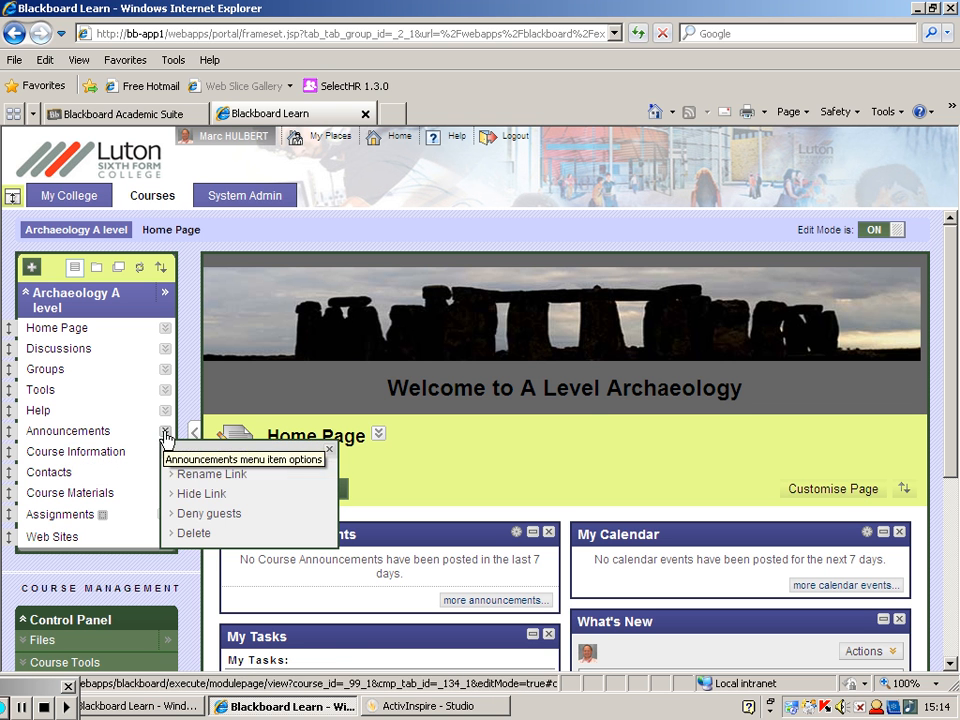
{"action": "left_click", "coordinate": [195, 533]}
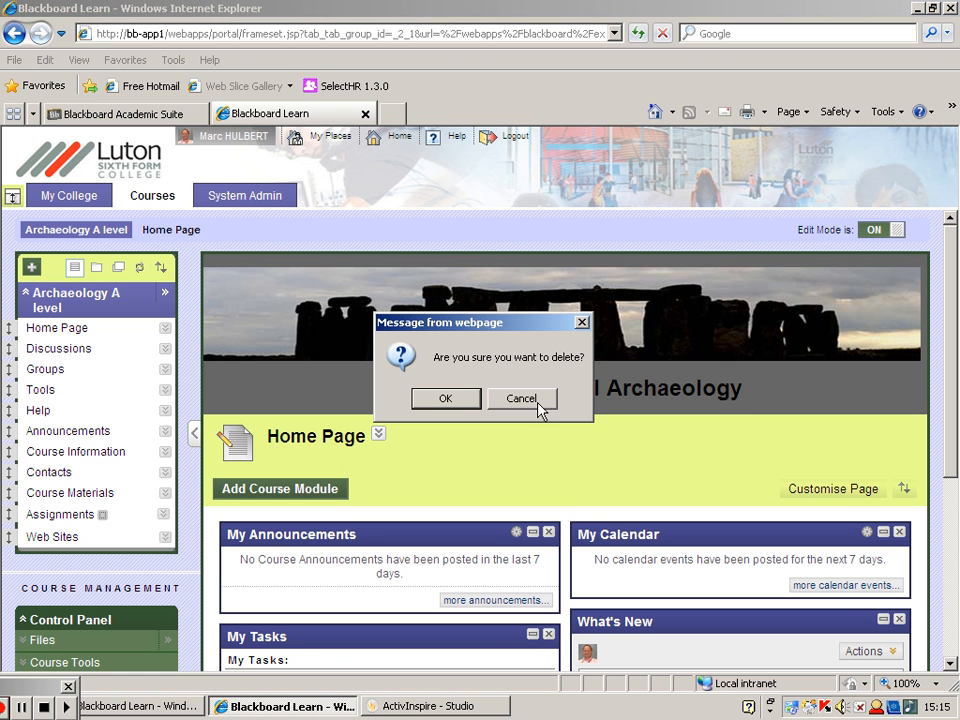
{"action": "left_click", "coordinate": [462, 401]}
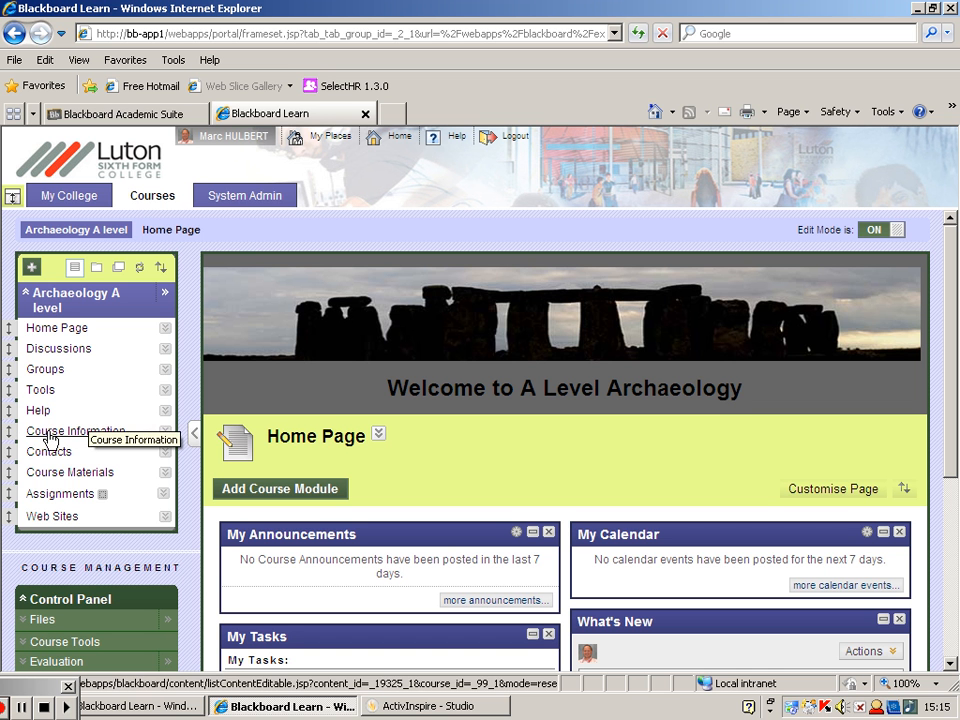
- Reorder the course menu so Course Information, Contacts and Course Materials follow directly beneath Home Page
{"action": "left_click_drag", "start_coordinate": [8, 431], "coordinate": [10, 342]}
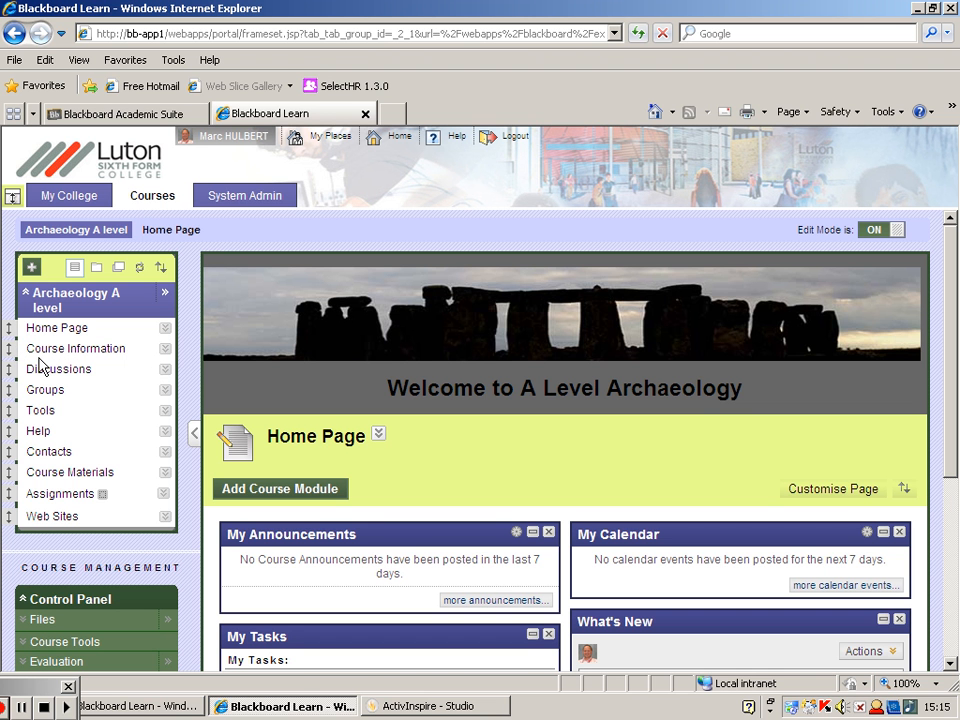
{"action": "left_click_drag", "start_coordinate": [10, 451], "coordinate": [13, 369]}
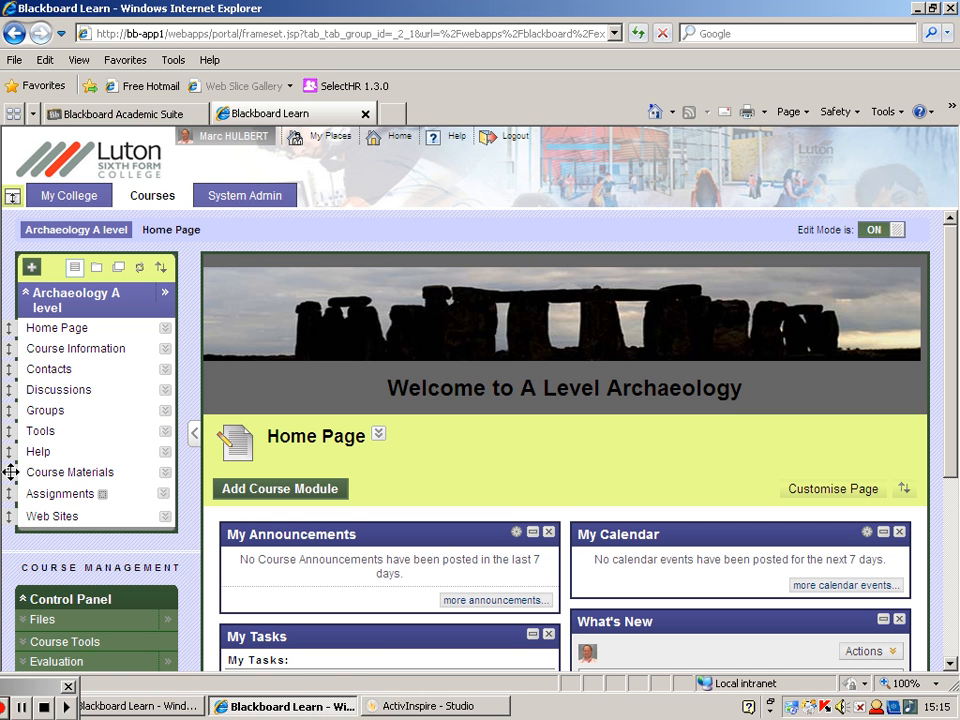
{"action": "left_click_drag", "start_coordinate": [10, 472], "coordinate": [22, 395]}
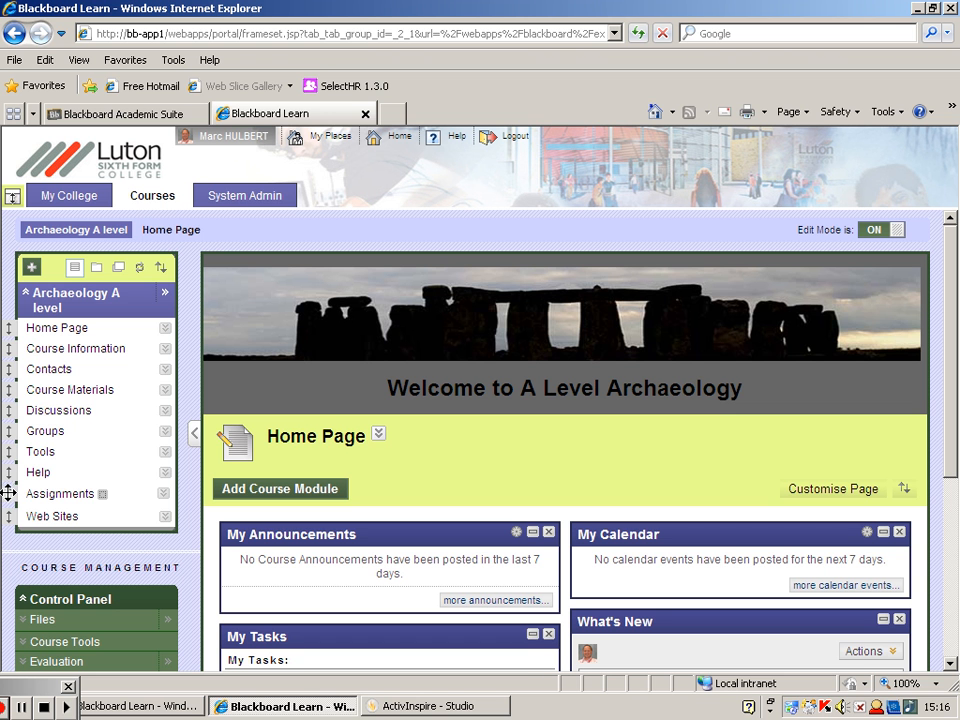
- Reorder the course menu so Assignments and Web Sites follow Course Materials and Help comes last
{"action": "left_click_drag", "start_coordinate": [9, 493], "coordinate": [17, 413]}
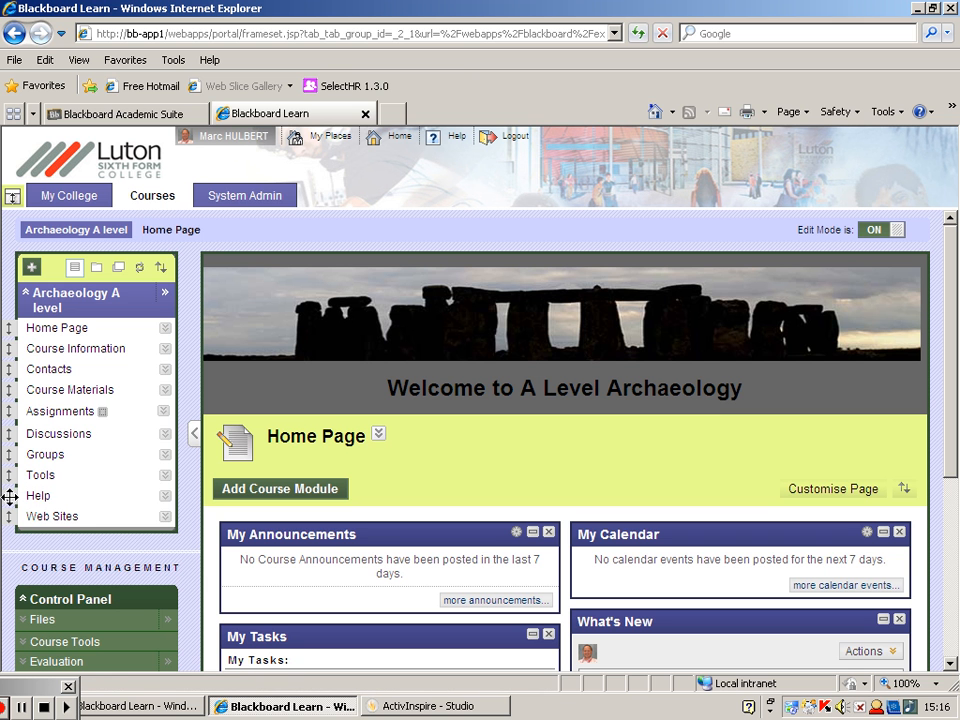
{"action": "left_click_drag", "start_coordinate": [9, 495], "coordinate": [22, 522]}
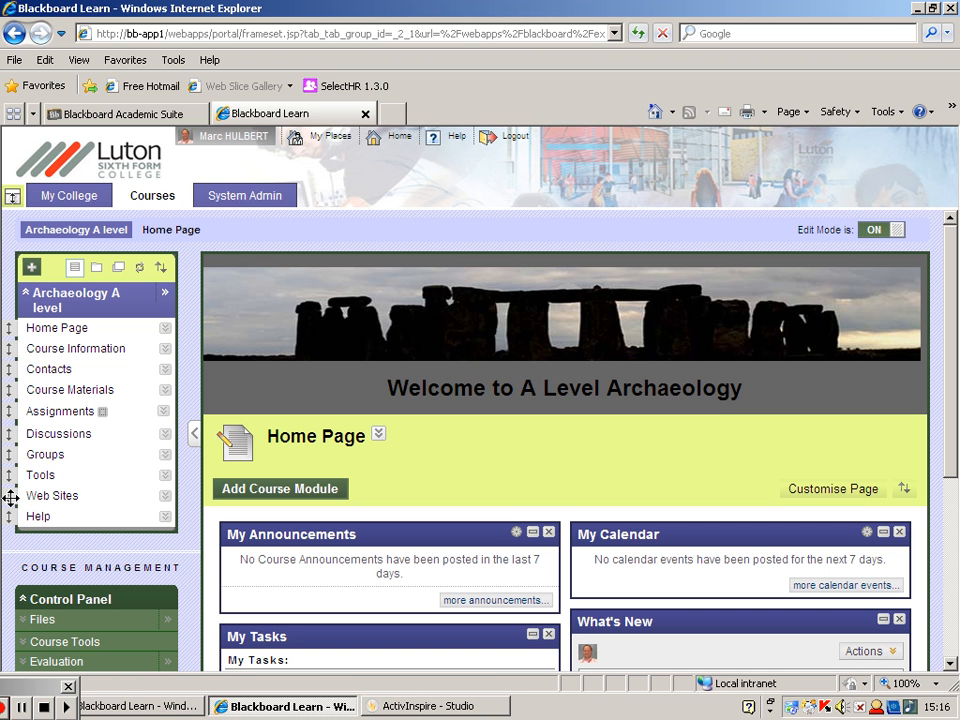
{"action": "left_click_drag", "start_coordinate": [9, 497], "coordinate": [30, 440]}
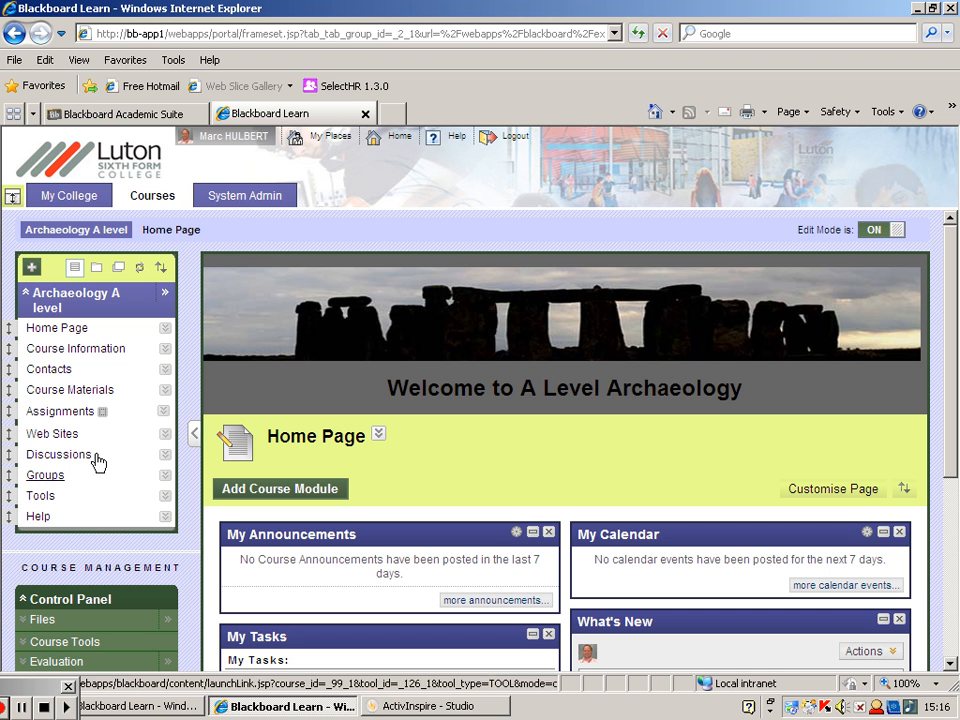
- Add a divider to the course menu and place it between Course Materials and Assignments
{"action": "left_click", "coordinate": [32, 267]}
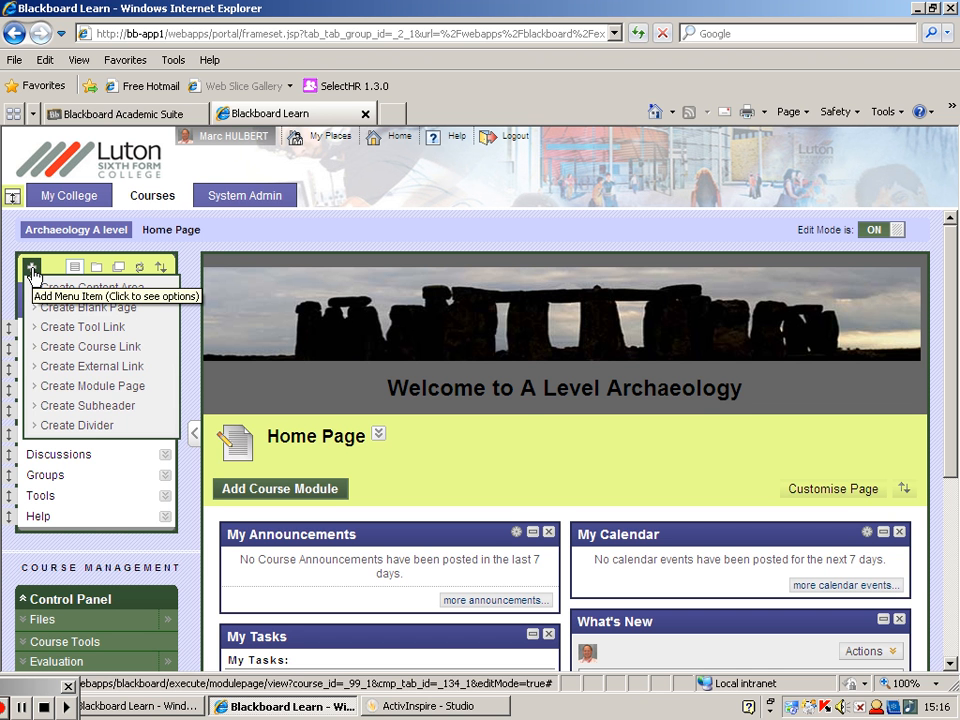
{"action": "left_click", "coordinate": [32, 267]}
{"action": "left_click", "coordinate": [32, 267]}
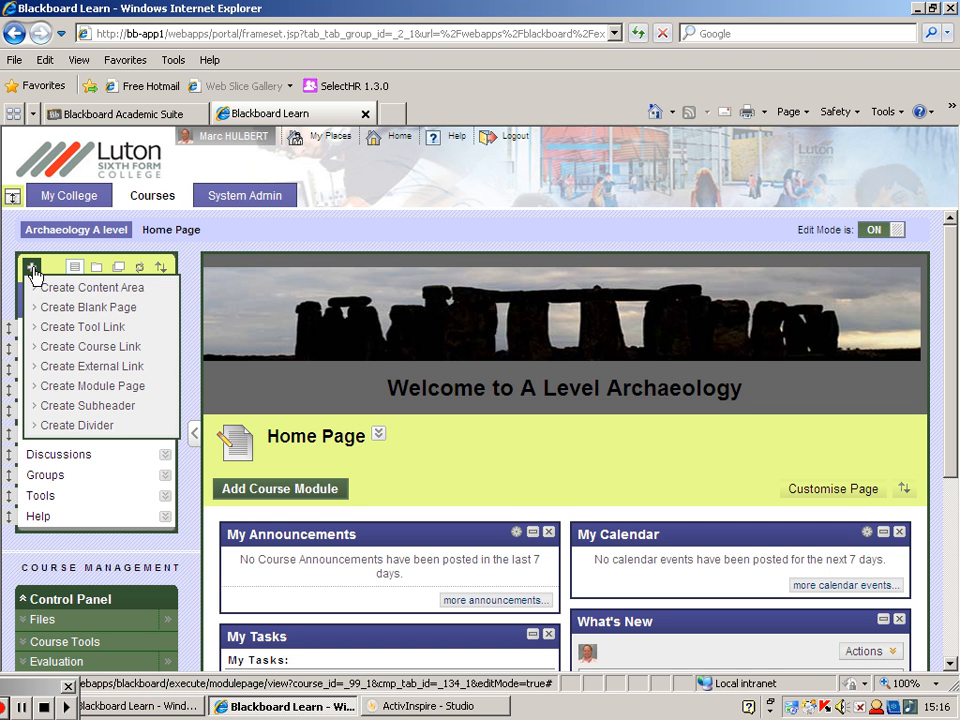
{"action": "left_click", "coordinate": [33, 269]}
{"action": "left_click", "coordinate": [34, 270]}
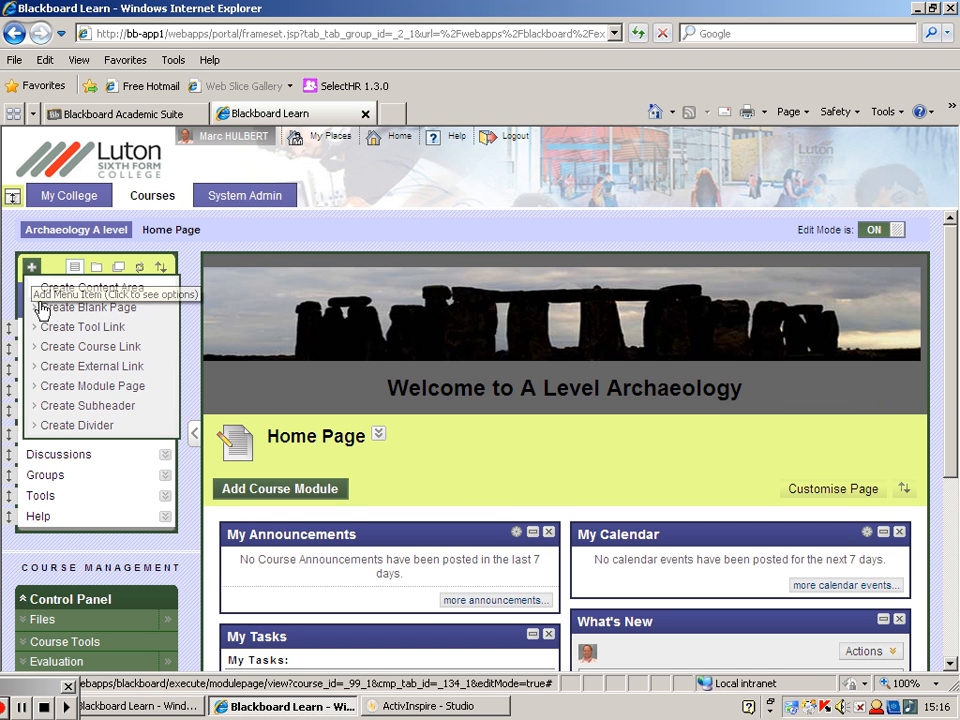
{"action": "left_click", "coordinate": [73, 430]}
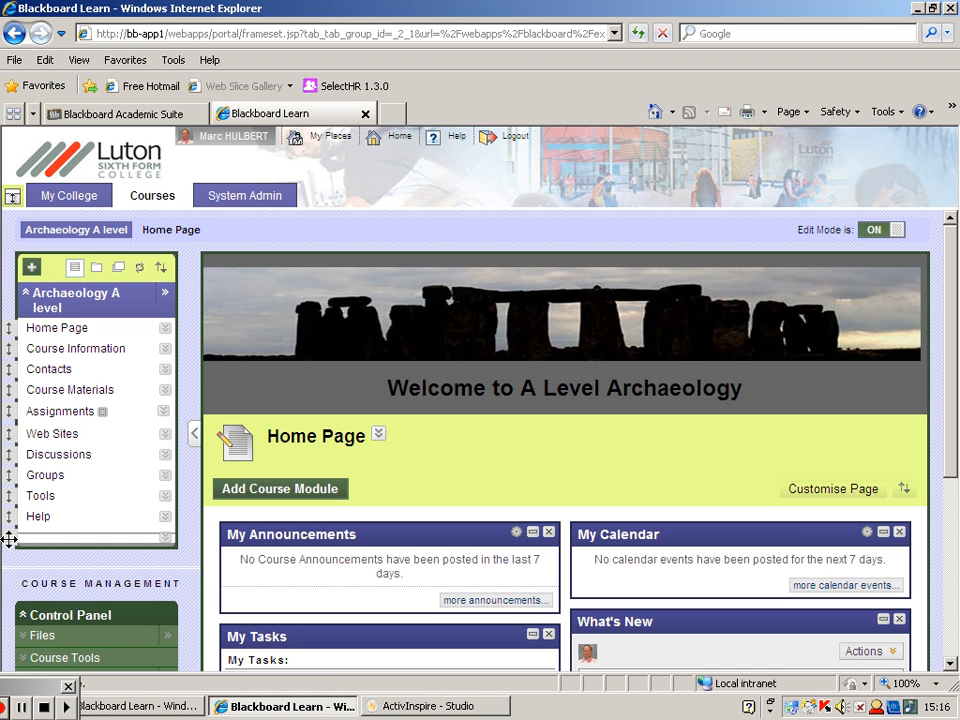
{"action": "left_click_drag", "start_coordinate": [8, 540], "coordinate": [24, 412]}
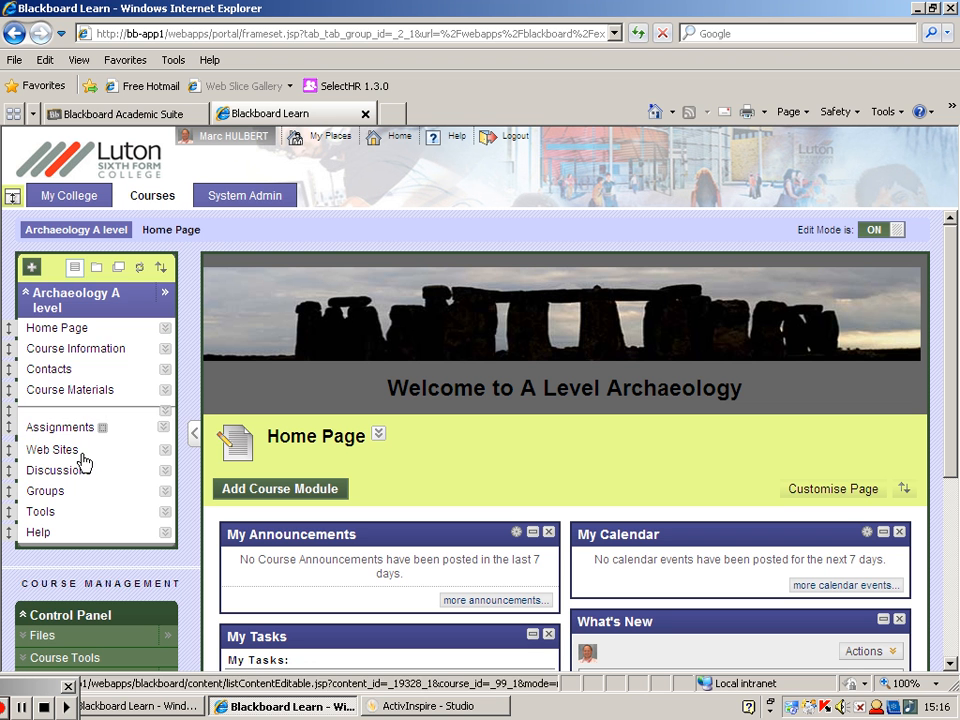
- Add a second divider directly above Help in the course menu and preview the Home Page briefly with Edit Mode off
{"action": "left_click", "coordinate": [31, 267]}
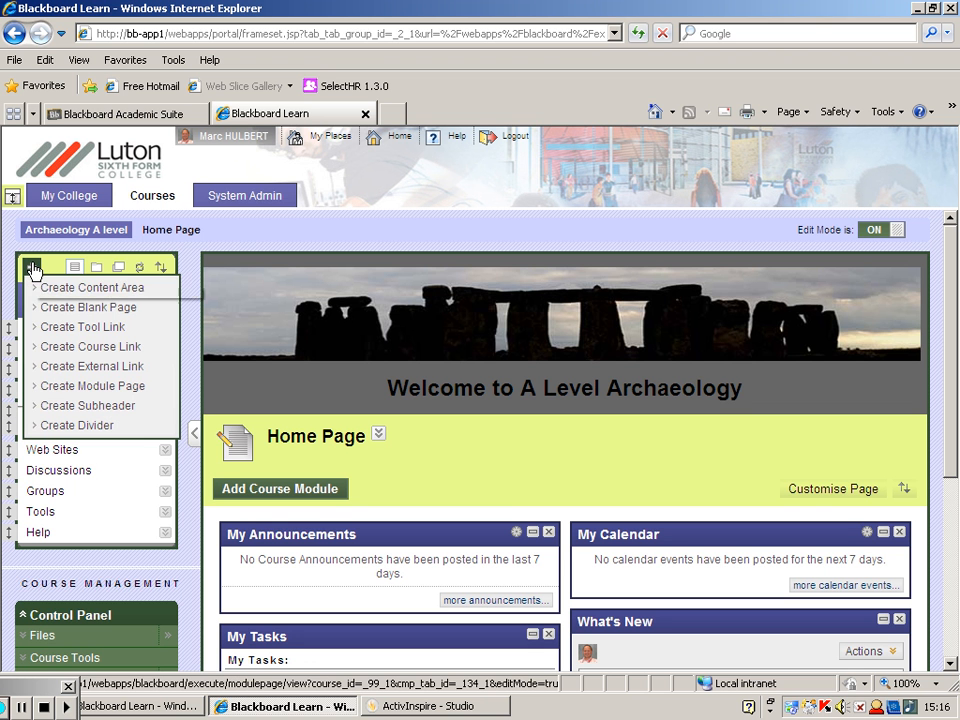
{"action": "left_click", "coordinate": [62, 424]}
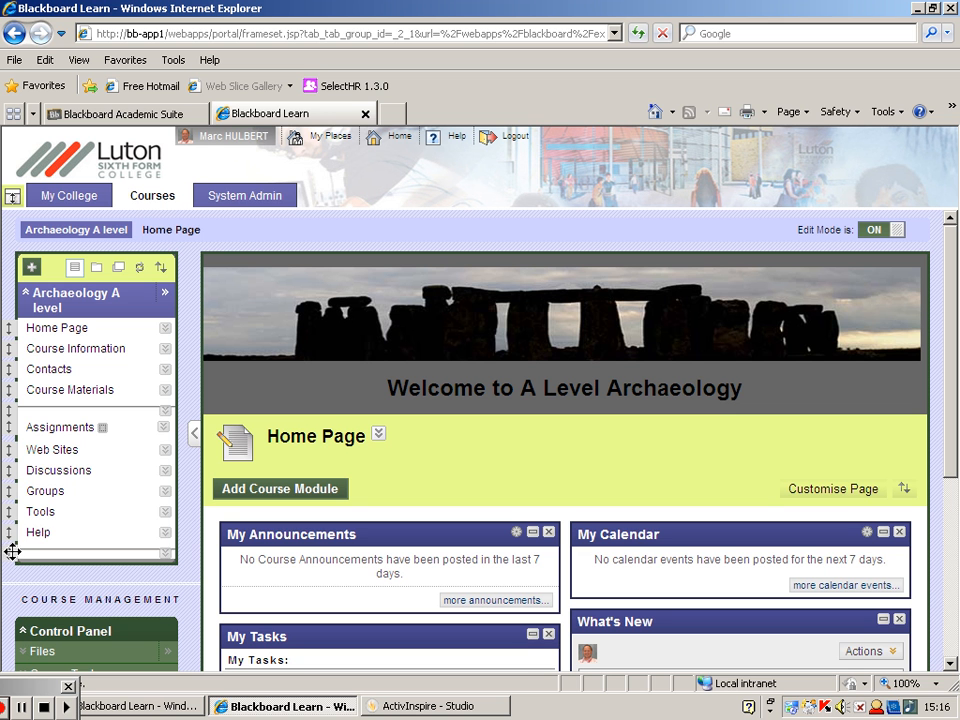
{"action": "mouse_move", "coordinate": [12, 551]}
{"action": "left_mouse_down"}
{"action": "mouse_move", "coordinate": [13, 493]}
{"action": "mouse_move", "coordinate": [10, 530]}
{"action": "left_mouse_up"}
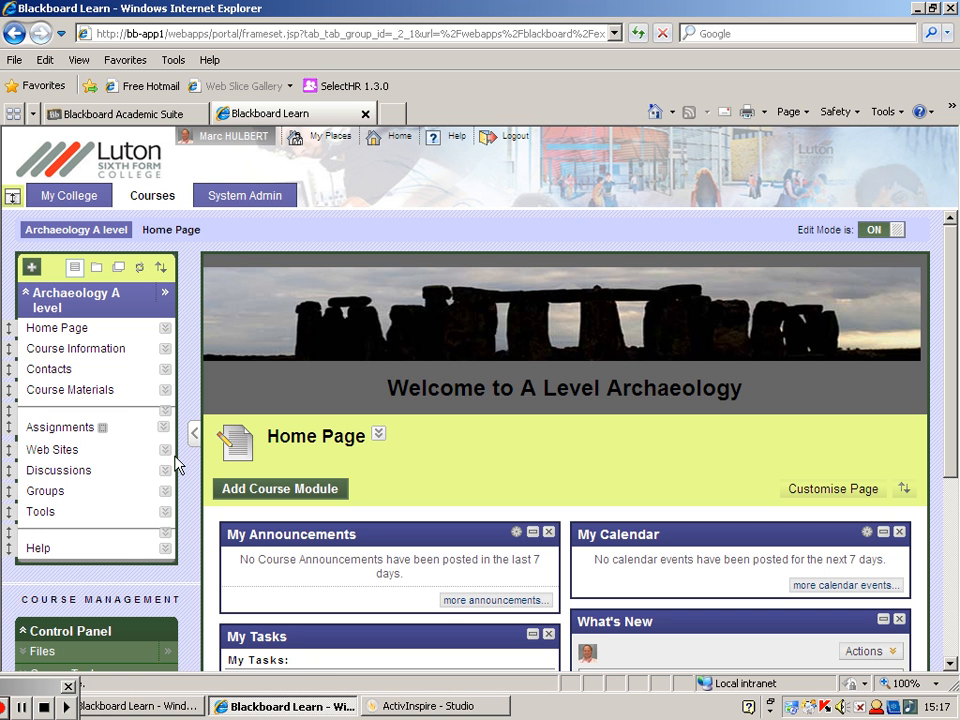
{"action": "left_click", "coordinate": [890, 232]}
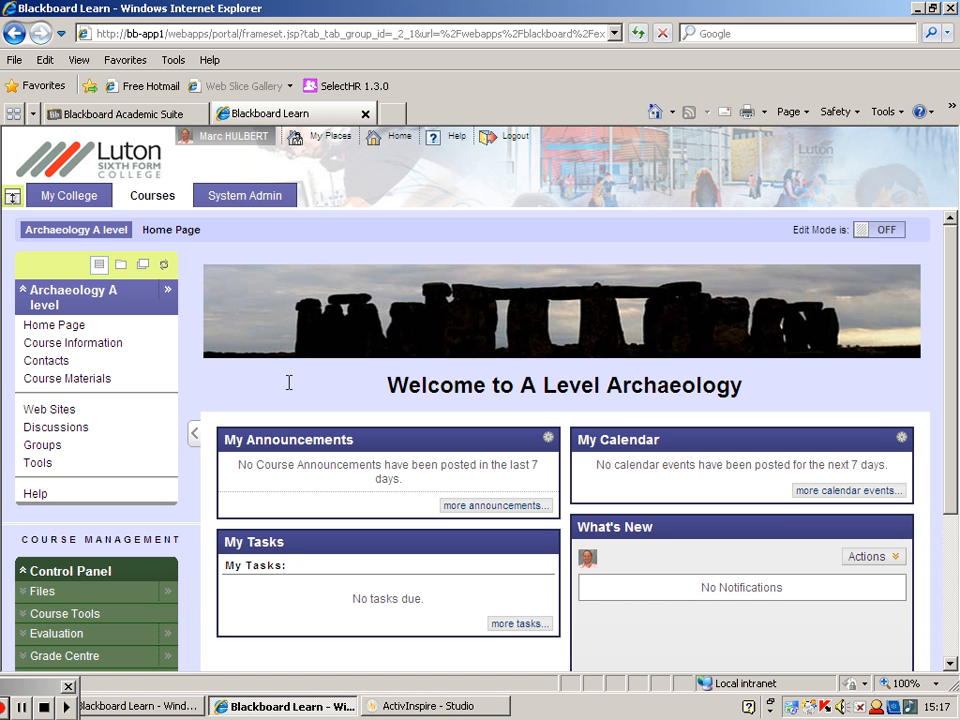
{"action": "left_click", "coordinate": [885, 232]}
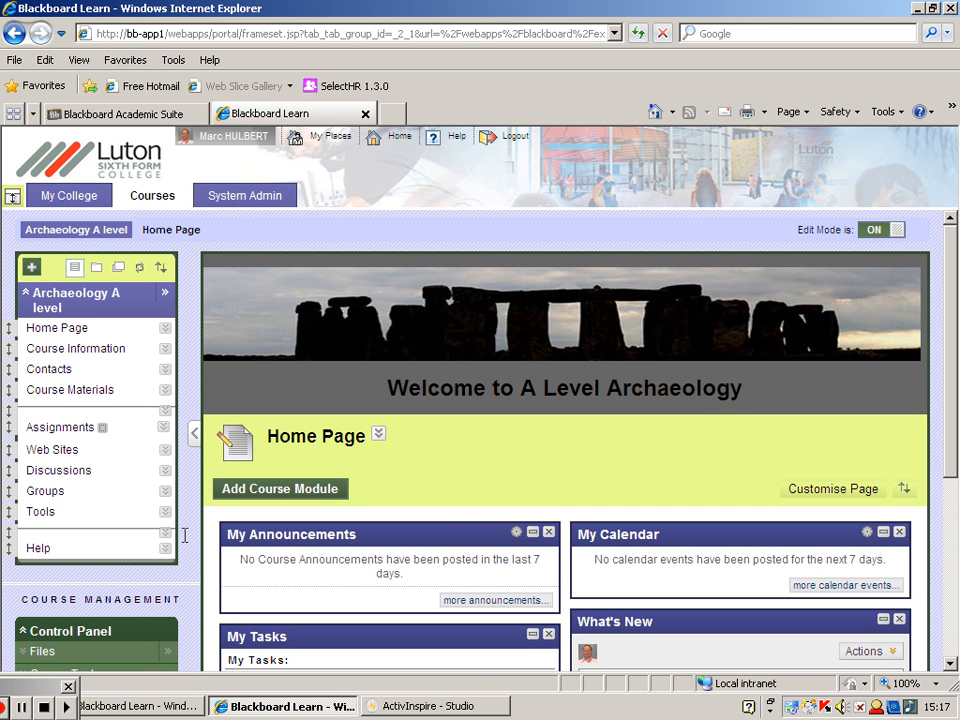
- Look through the Course Materials folders and set the content area to show icons only
{"action": "left_click", "coordinate": [87, 392]}
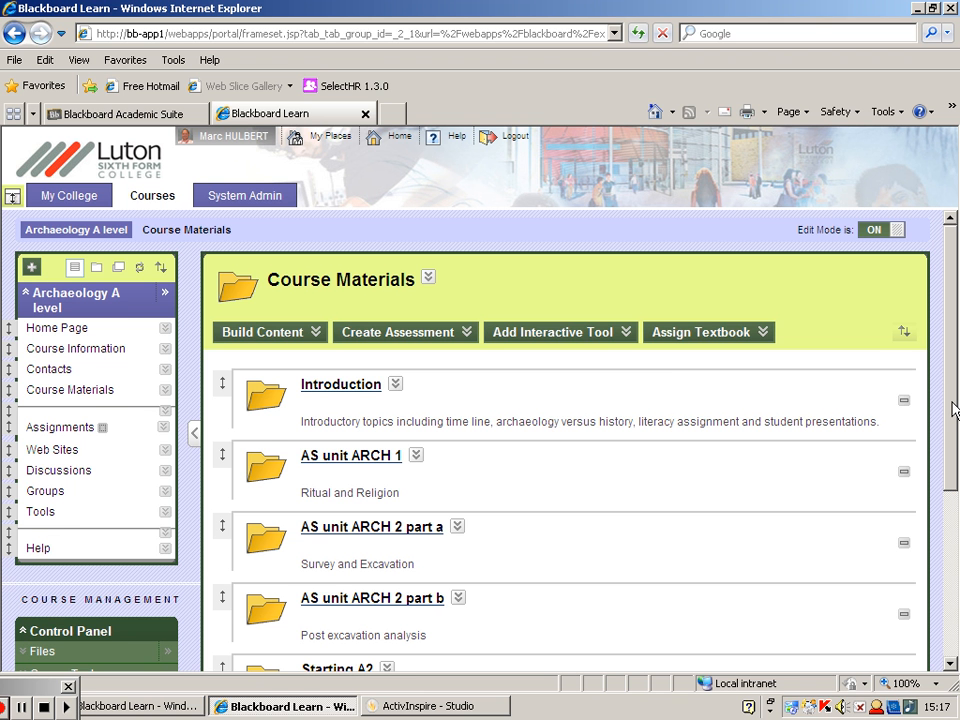
{"action": "left_click_drag", "start_coordinate": [953, 410], "coordinate": [957, 452]}
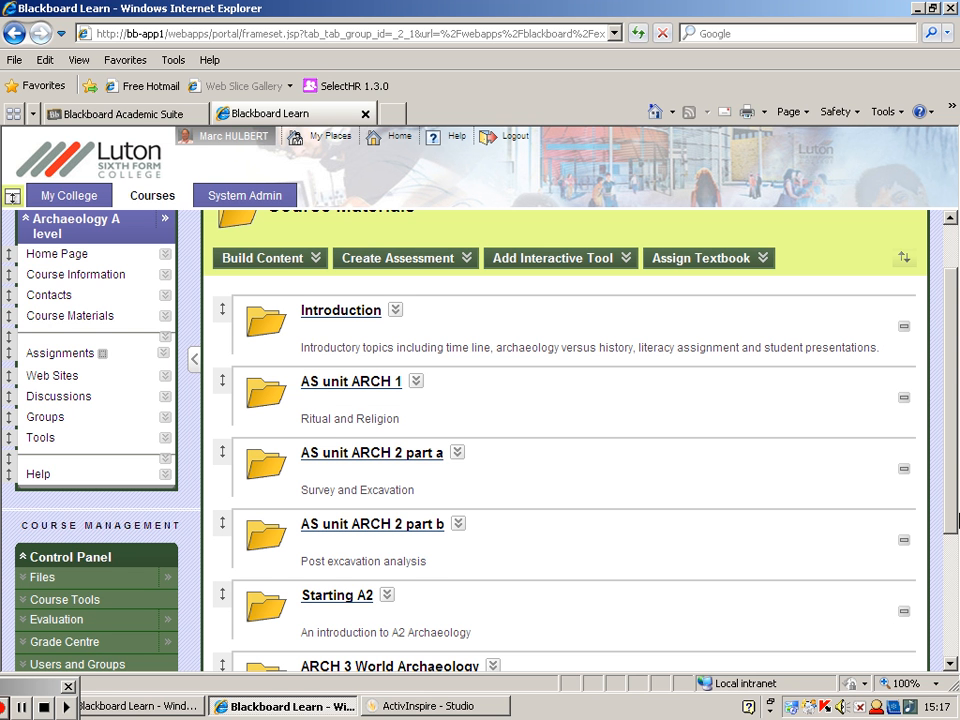
{"action": "left_click_drag", "start_coordinate": [955, 490], "coordinate": [957, 425]}
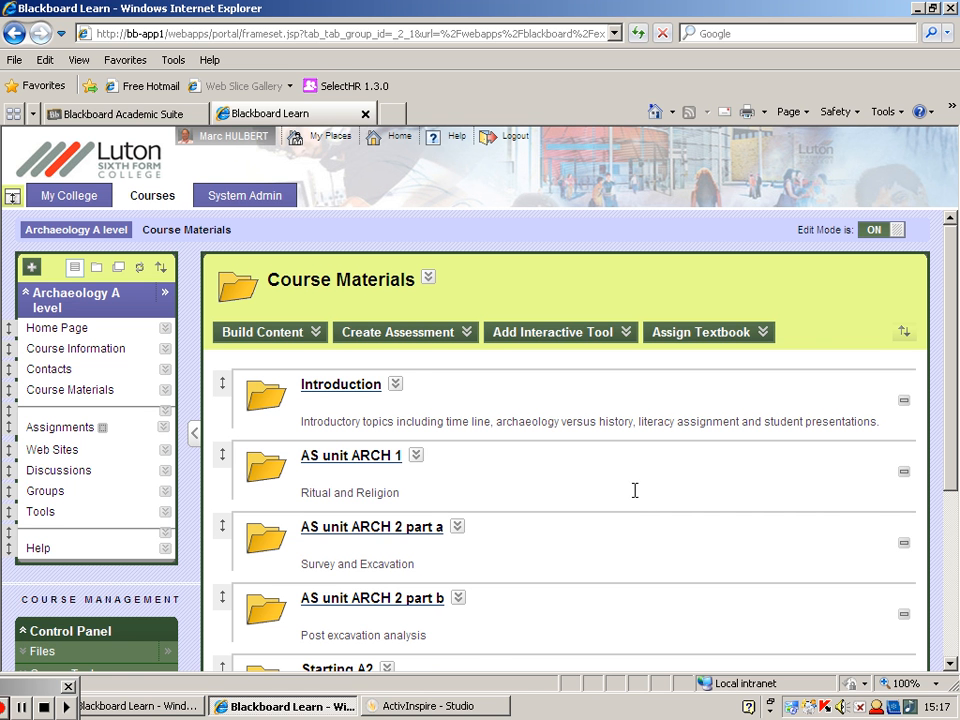
{"action": "left_click_drag", "start_coordinate": [952, 414], "coordinate": [952, 415]}
{"action": "left_click_drag", "start_coordinate": [958, 498], "coordinate": [950, 404]}
{"action": "left_click", "coordinate": [429, 278]}
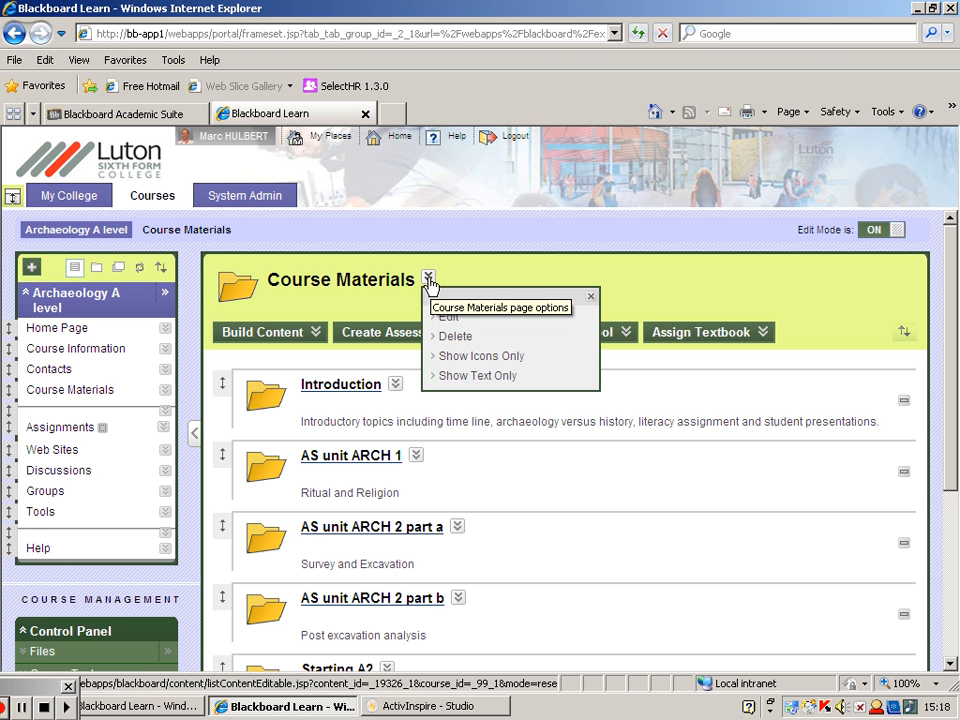
{"action": "left_click", "coordinate": [456, 358]}
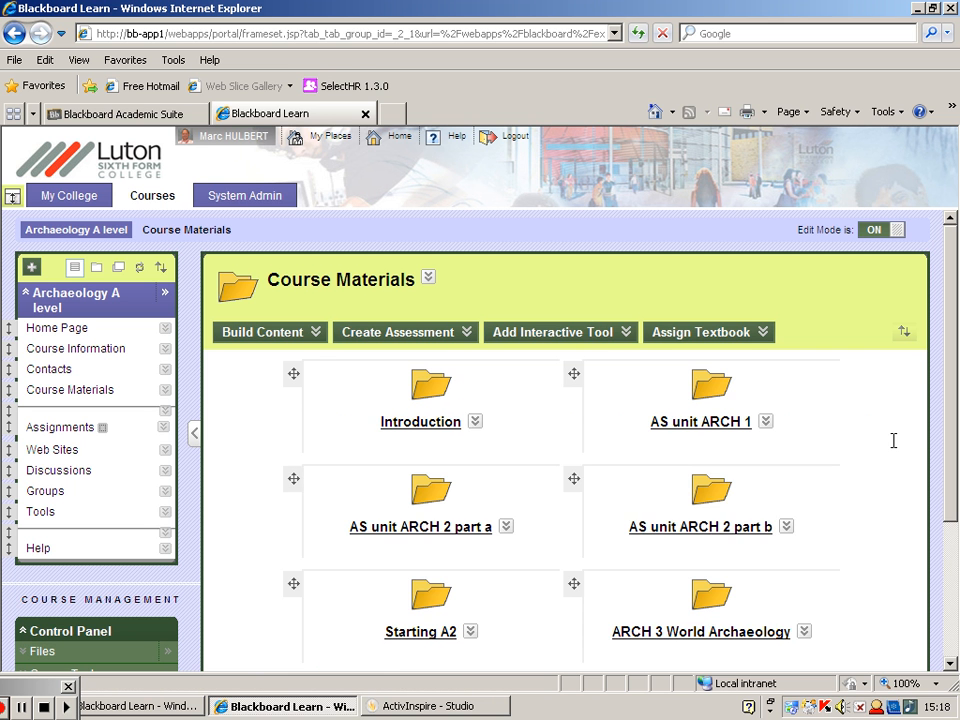
- Preview the whole Course Materials page with Edit Mode off, and switch Edit Mode back on
{"action": "left_click", "coordinate": [895, 229]}
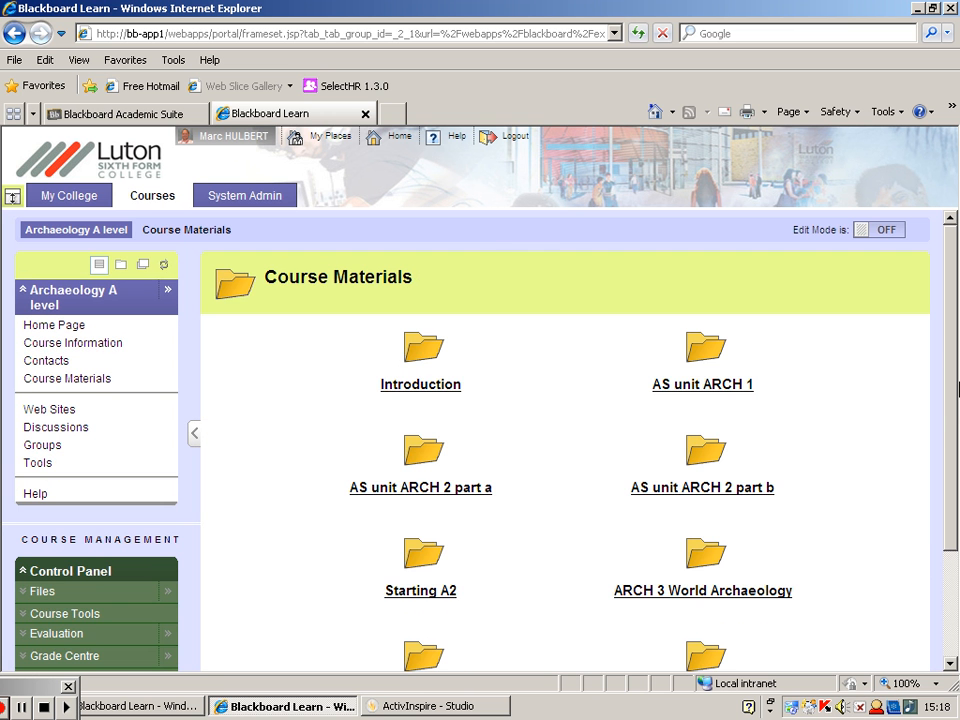
{"action": "scroll", "coordinate": [957, 427], "scroll_direction": "down", "scroll_amount": 1}
{"action": "mouse_move", "coordinate": [957, 427]}
{"action": "left_mouse_down"}
{"action": "mouse_move", "coordinate": [957, 410]}
{"action": "mouse_move", "coordinate": [957, 463]}
{"action": "mouse_move", "coordinate": [957, 417]}
{"action": "mouse_move", "coordinate": [958, 438]}
{"action": "left_mouse_up"}
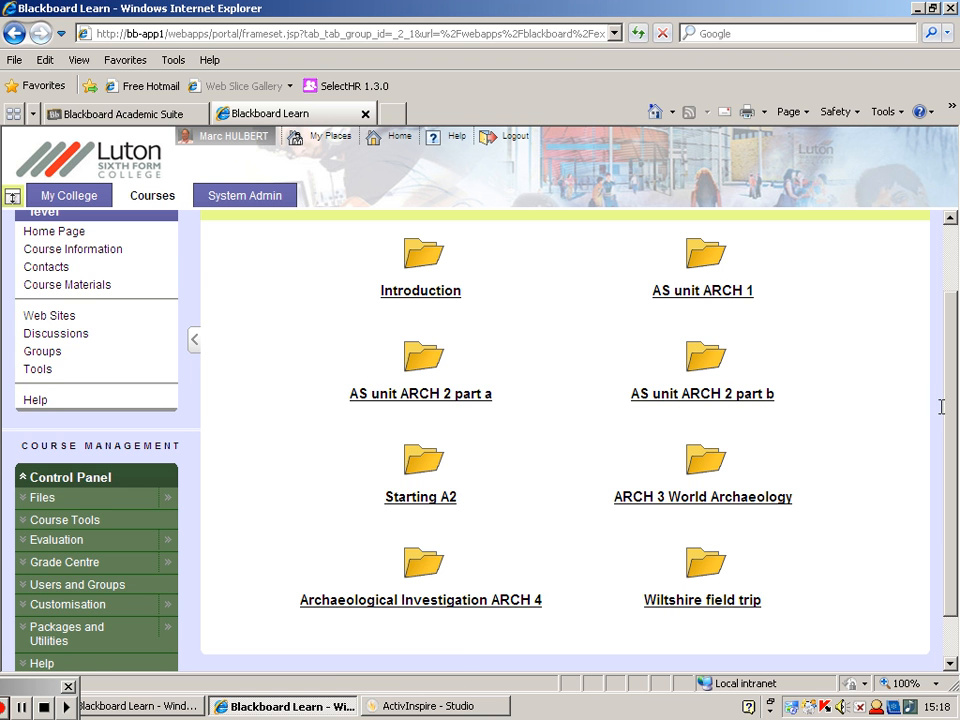
{"action": "left_click_drag", "start_coordinate": [950, 407], "coordinate": [955, 335]}
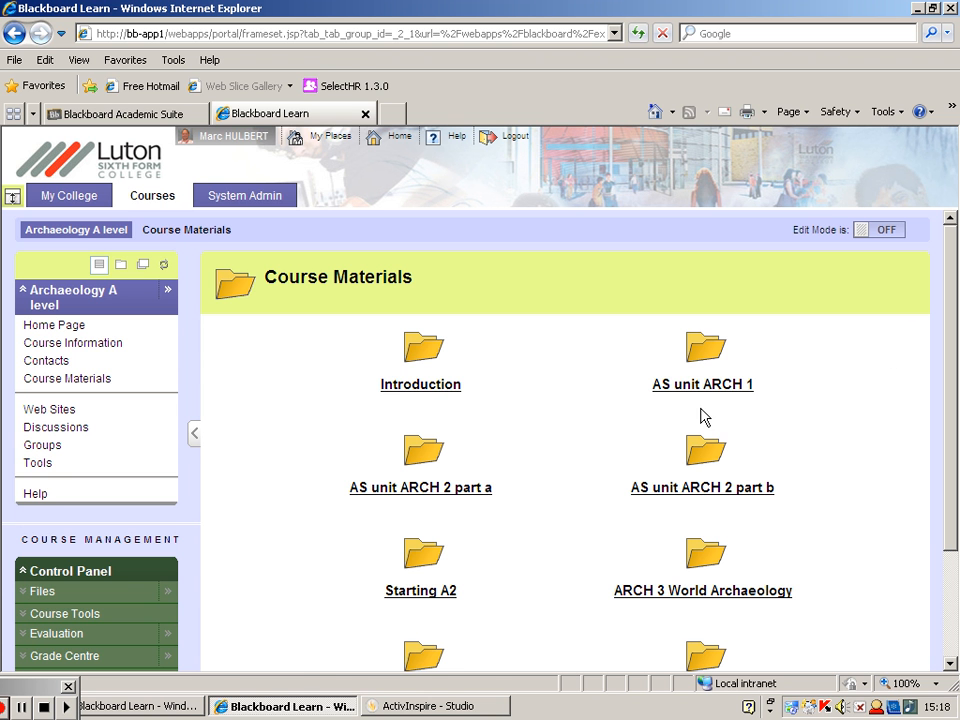
{"action": "left_click", "coordinate": [884, 232]}
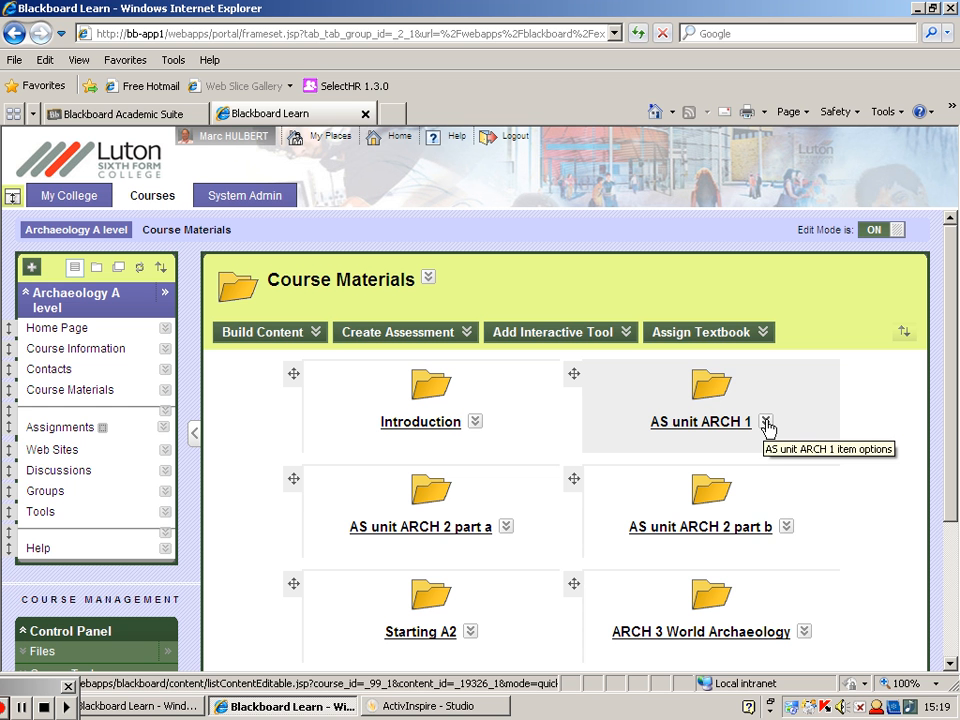
- View the edit form of the AS unit ARCH 1 folder and cancel it without making changes
{"action": "left_click", "coordinate": [766, 422]}
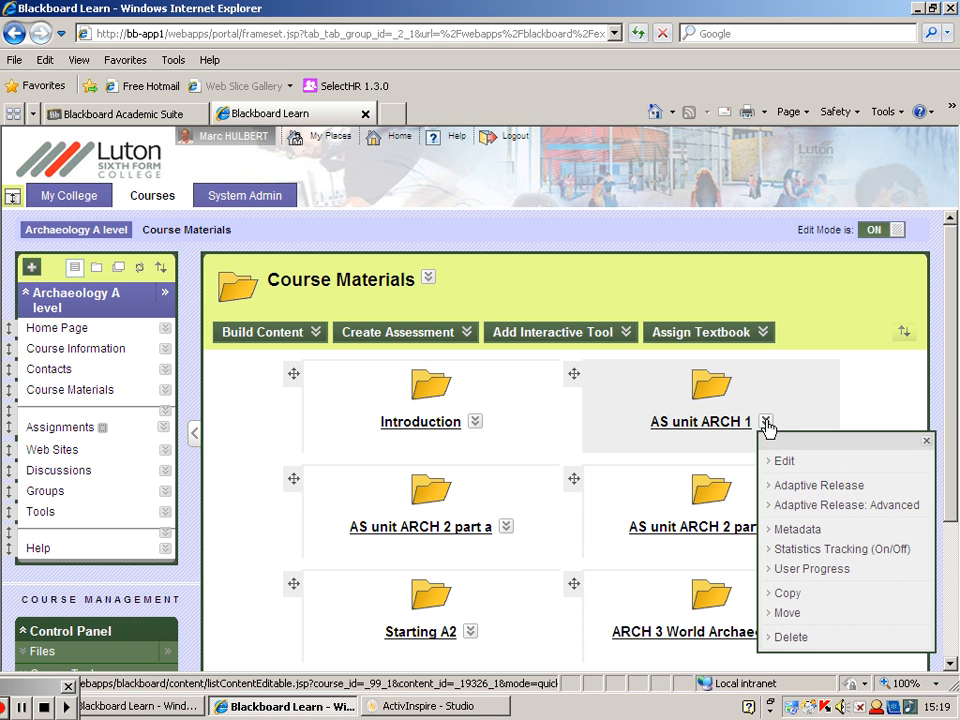
{"action": "left_click", "coordinate": [786, 461]}
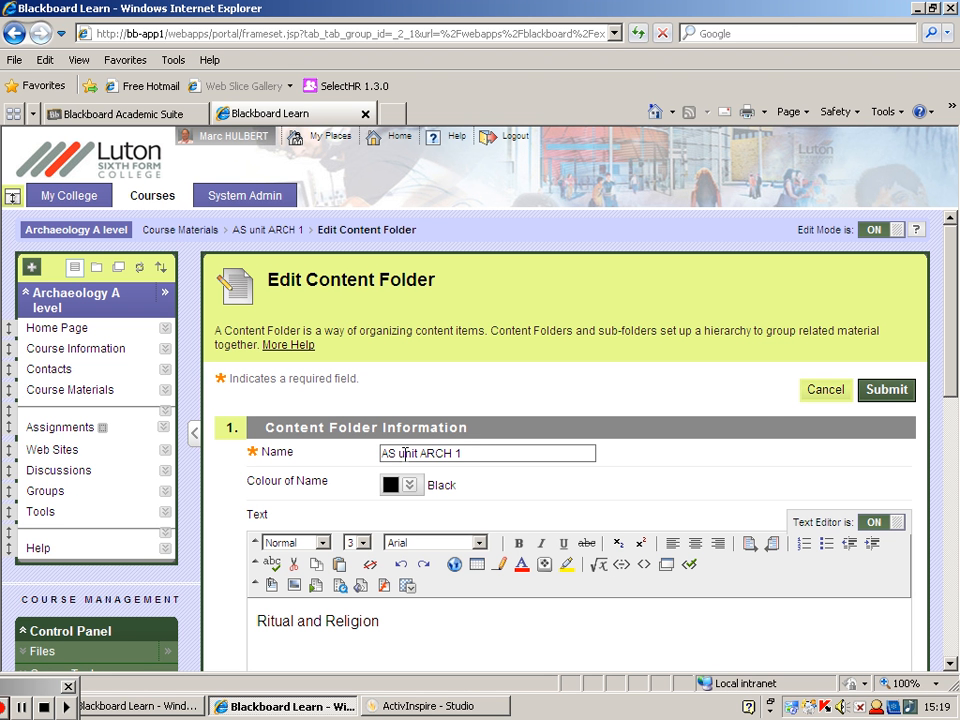
{"action": "left_click", "coordinate": [826, 391]}
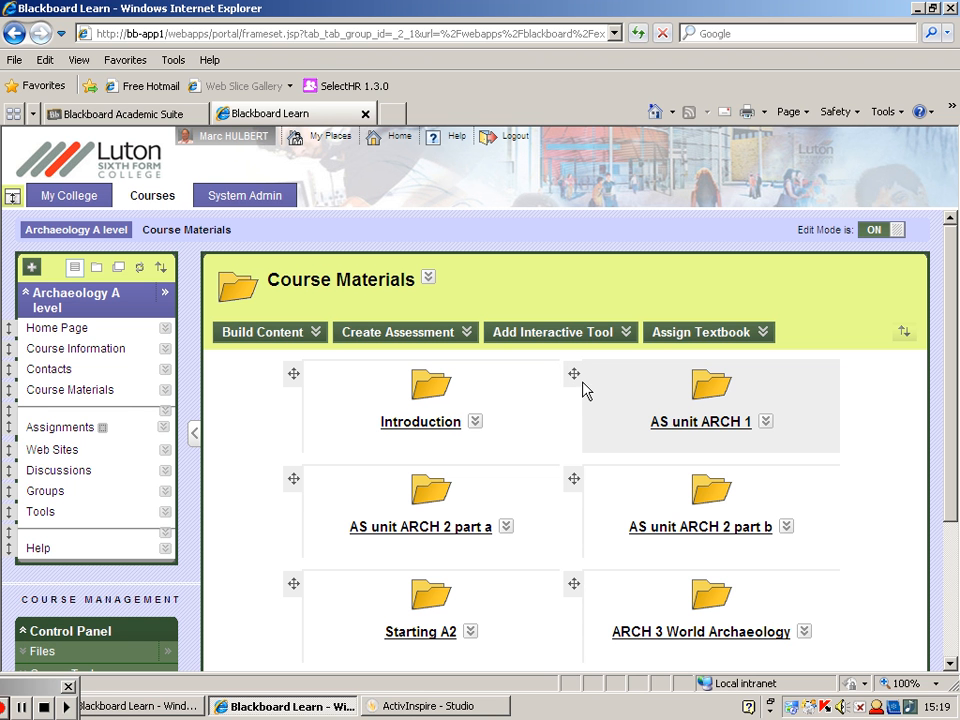
{"action": "mouse_move", "coordinate": [573, 372]}
{"action": "left_mouse_down"}
{"action": "mouse_move", "coordinate": [561, 407]}
{"action": "mouse_move", "coordinate": [525, 448]}
{"action": "mouse_move", "coordinate": [424, 489]}
{"action": "mouse_move", "coordinate": [581, 407]}
{"action": "mouse_move", "coordinate": [579, 377]}
{"action": "left_mouse_up"}
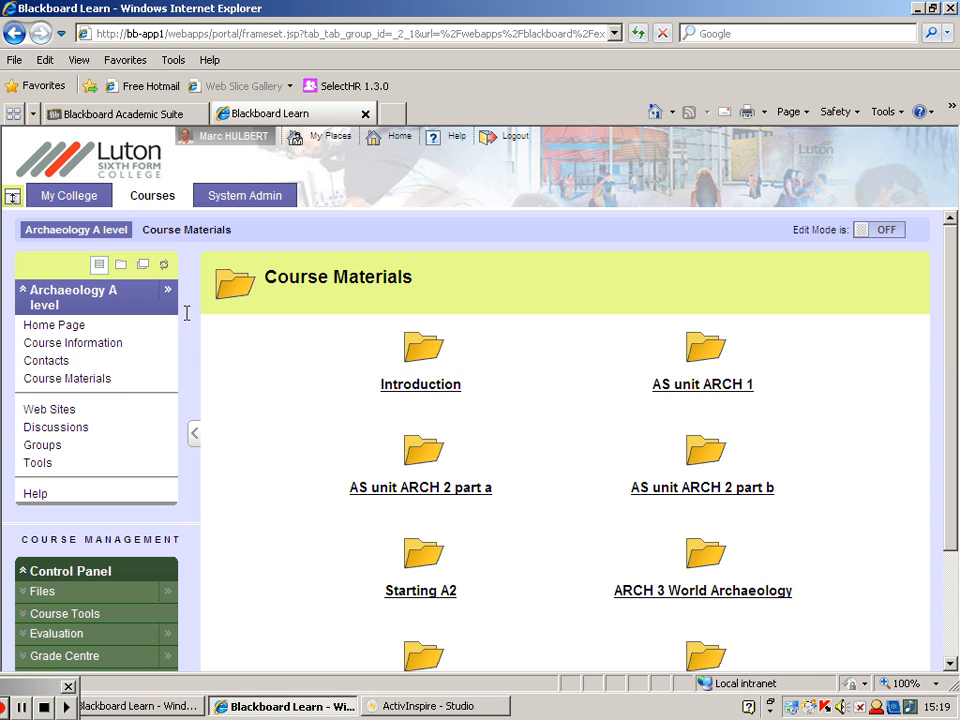
- Return to the Home Page with Edit Mode off and look over the whole page
{"action": "left_click", "coordinate": [70, 345]}
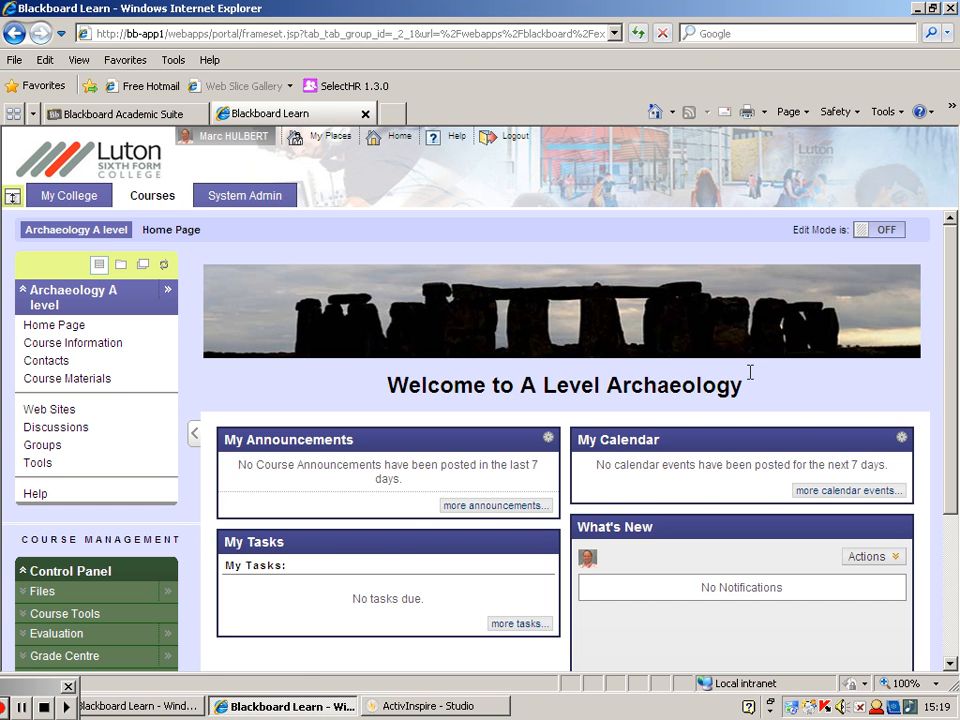
{"action": "scroll", "coordinate": [958, 412], "scroll_direction": "down", "scroll_amount": 2}
{"action": "scroll", "coordinate": [958, 412], "scroll_direction": "down", "scroll_amount": 4}
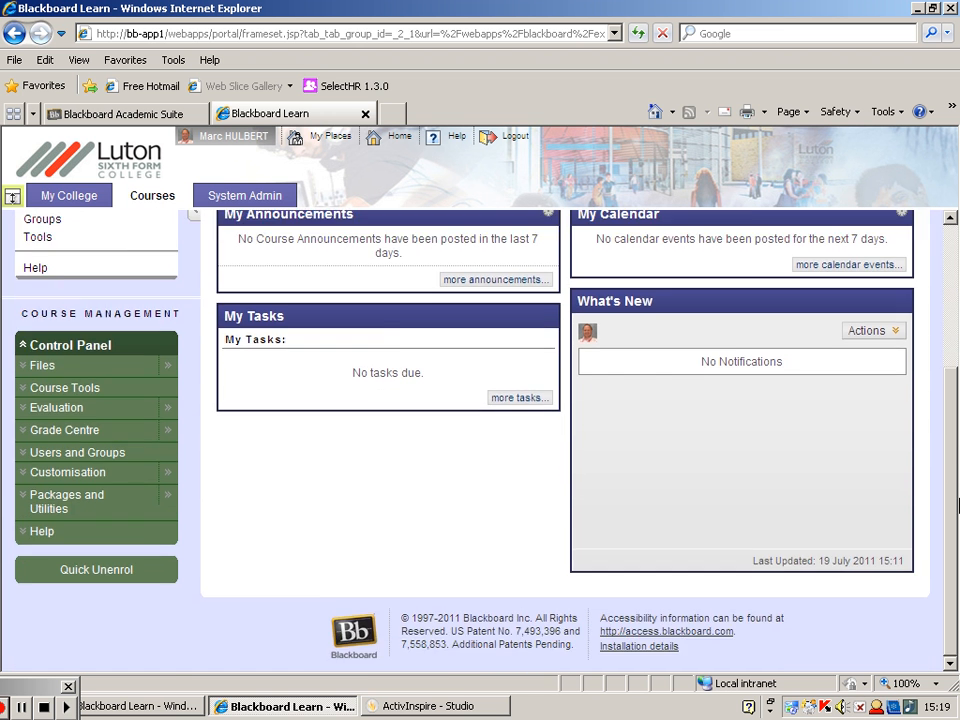
{"action": "scroll", "coordinate": [958, 380], "scroll_direction": "up", "scroll_amount": 6}
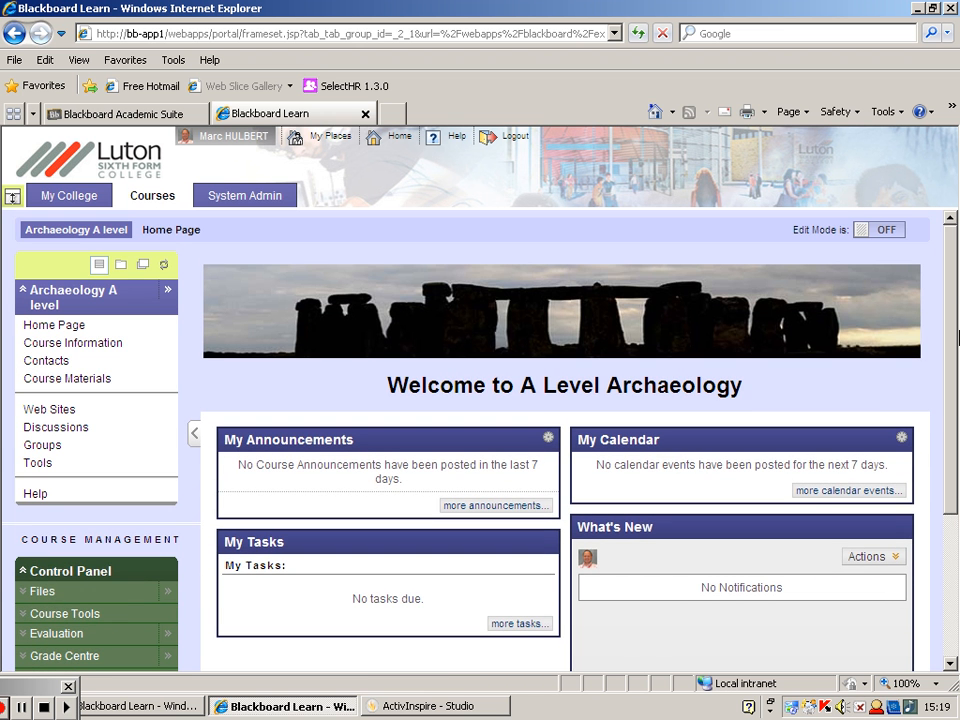